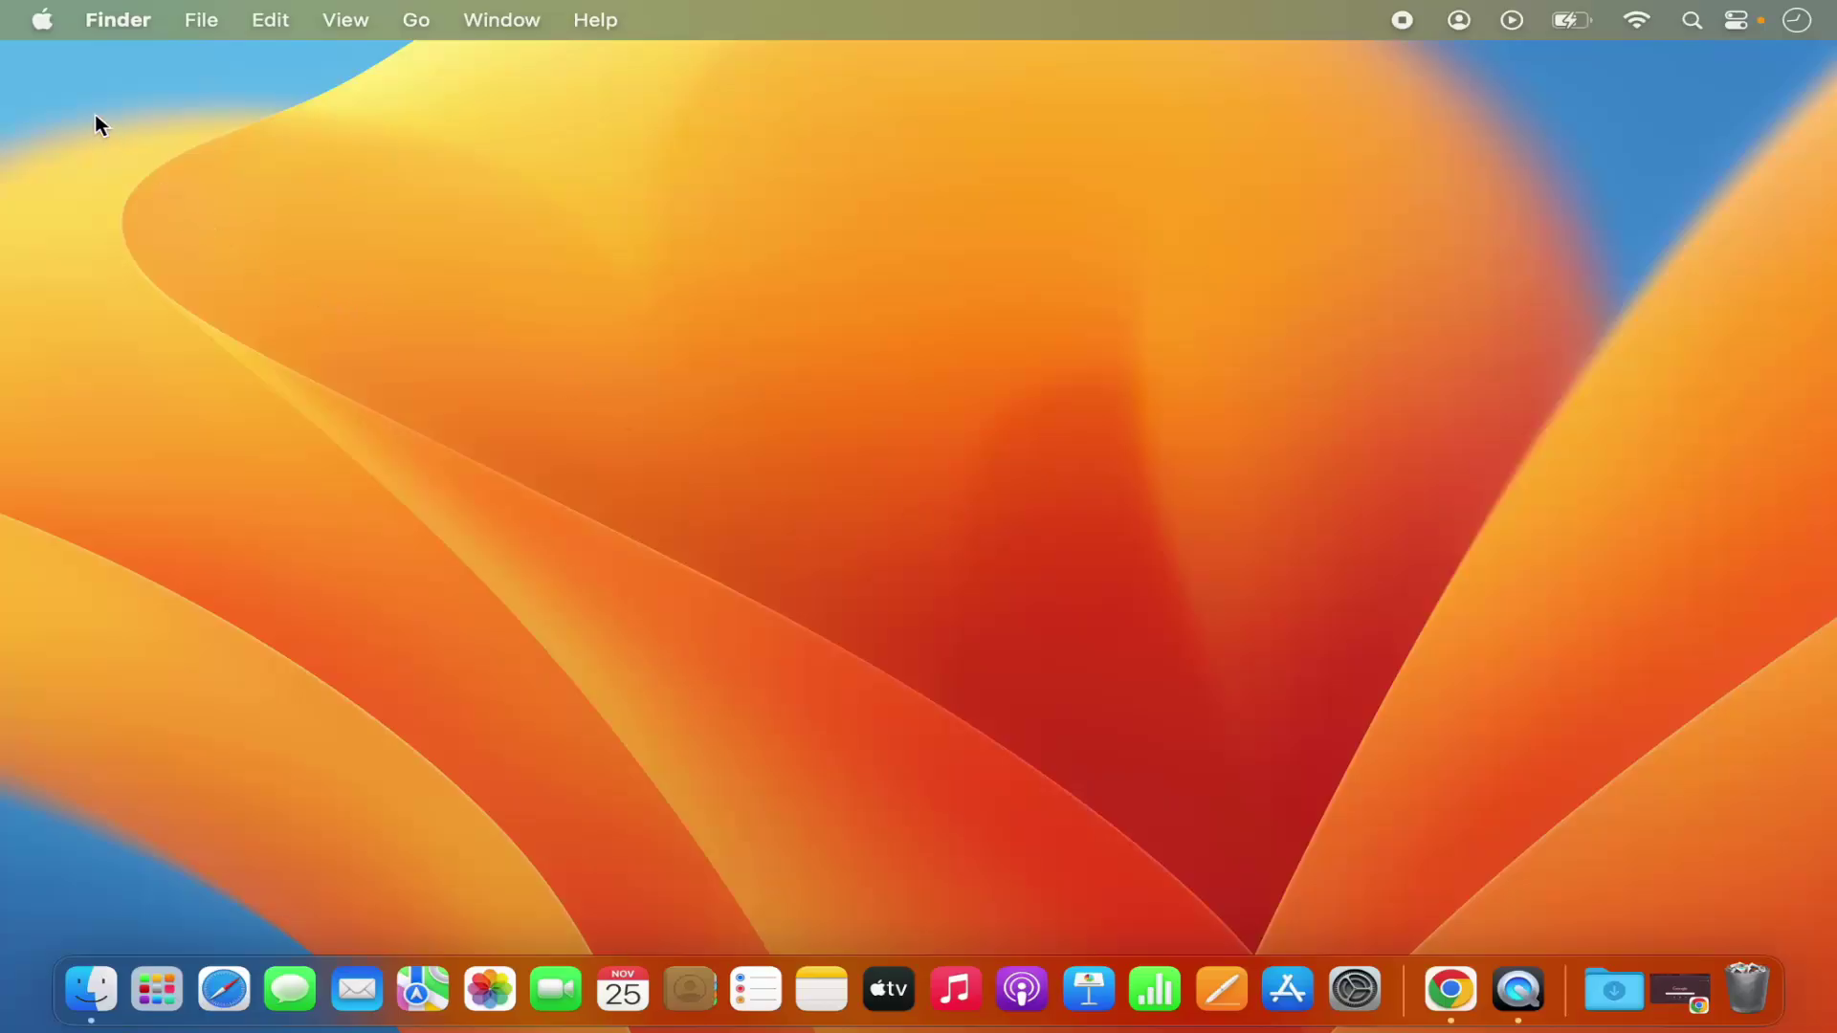
- Open the Apple menu from the menu bar
{"action": "left_click", "coordinate": [43, 20]}
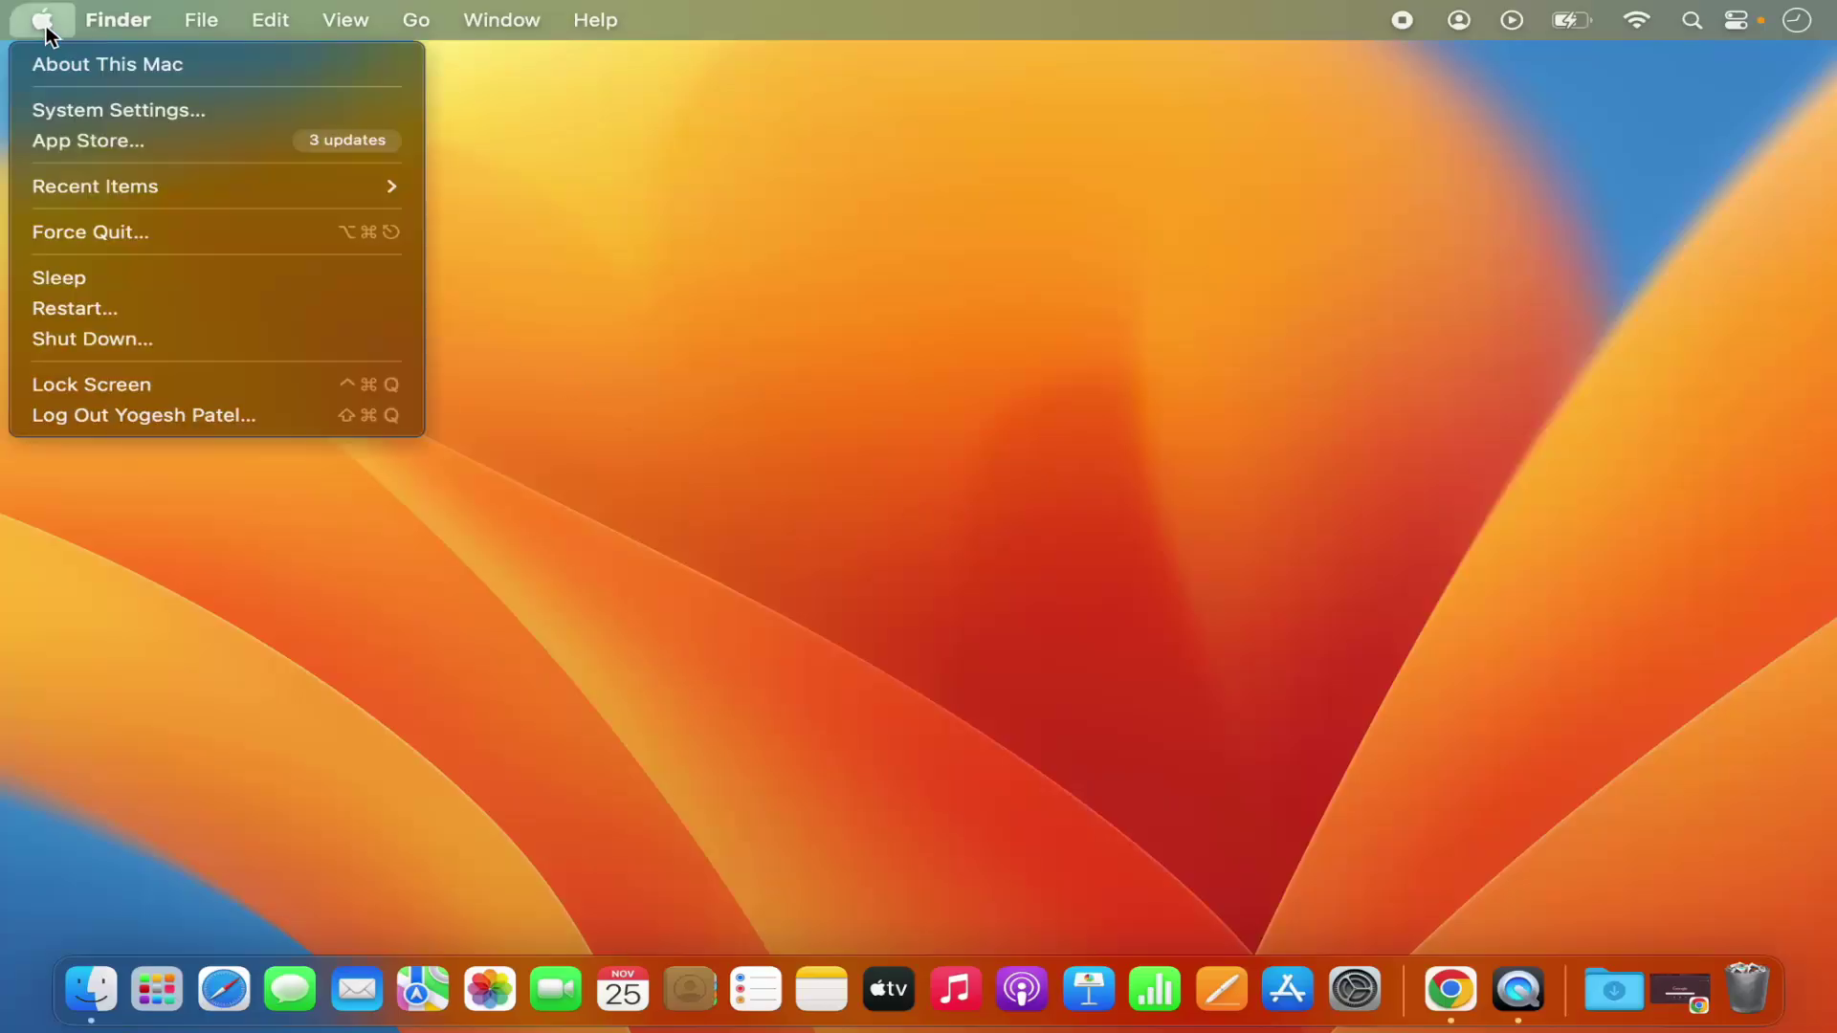
- Launch System Settings from the Apple menu and scroll down the sidebar
{"action": "left_click", "coordinate": [111, 118]}
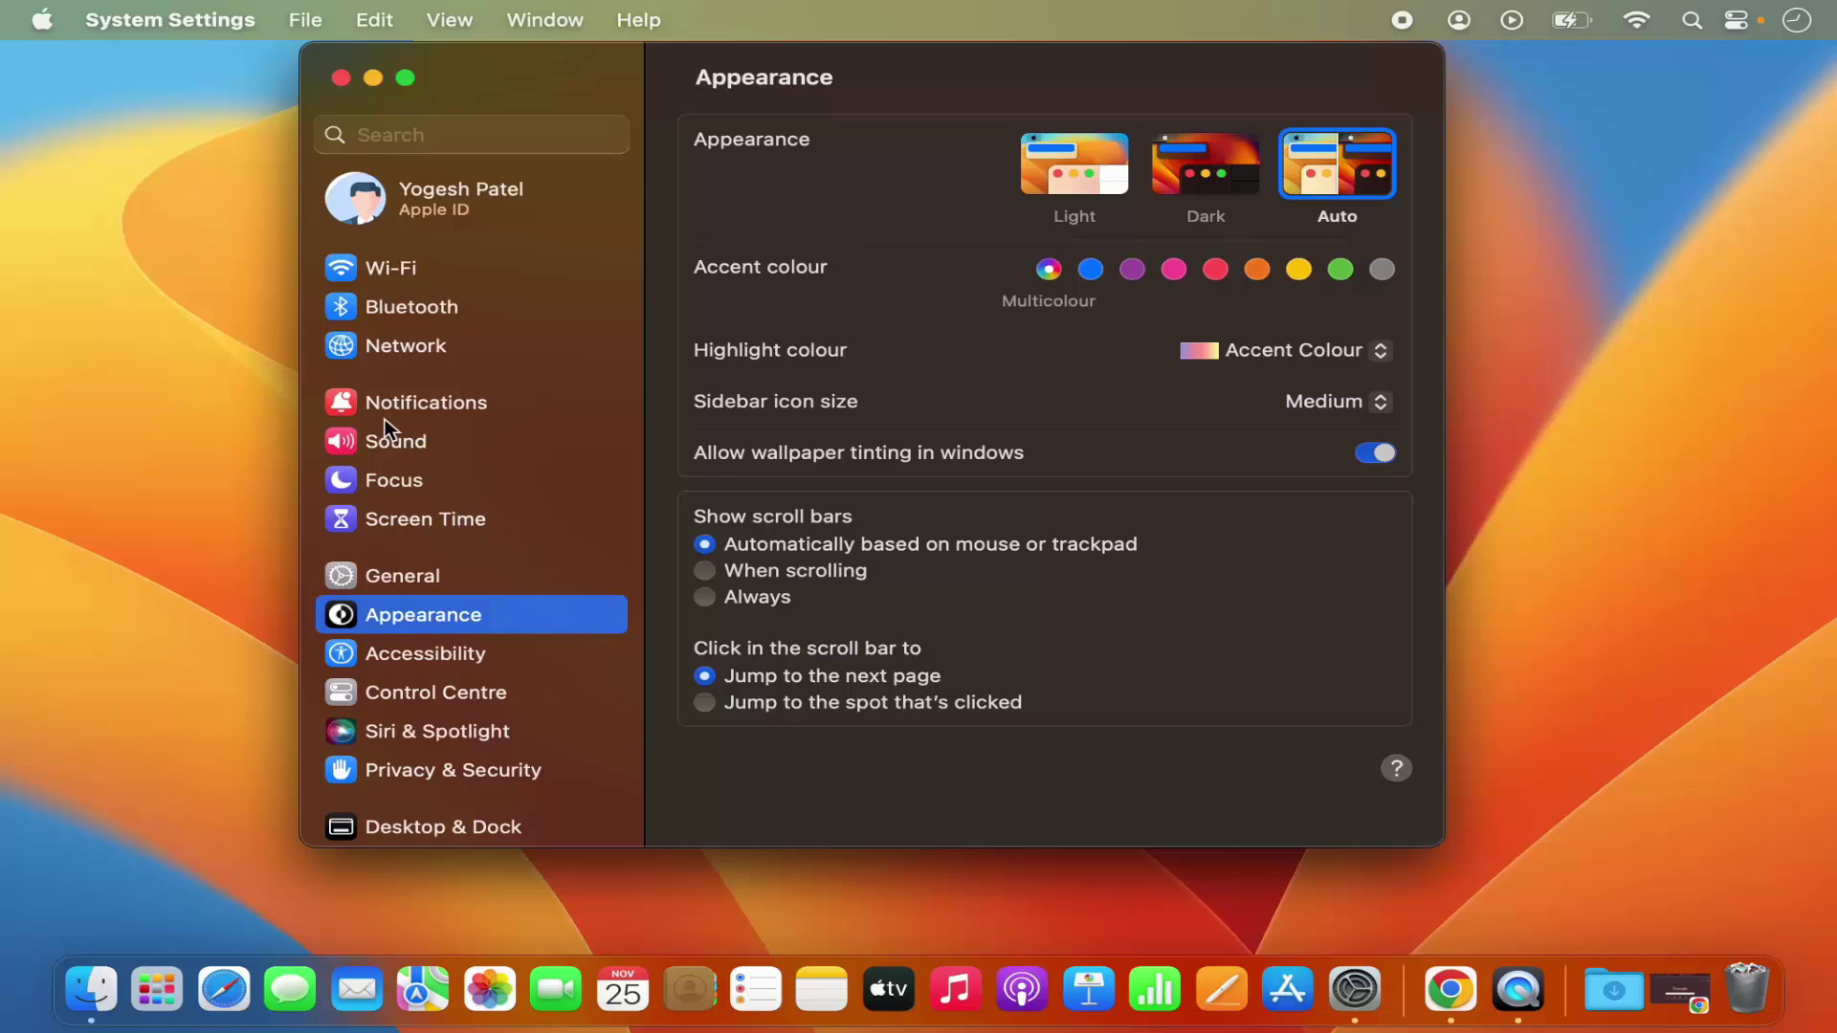
{"action": "scroll", "coordinate": [401, 538], "scroll_direction": "down", "scroll_amount": 5}
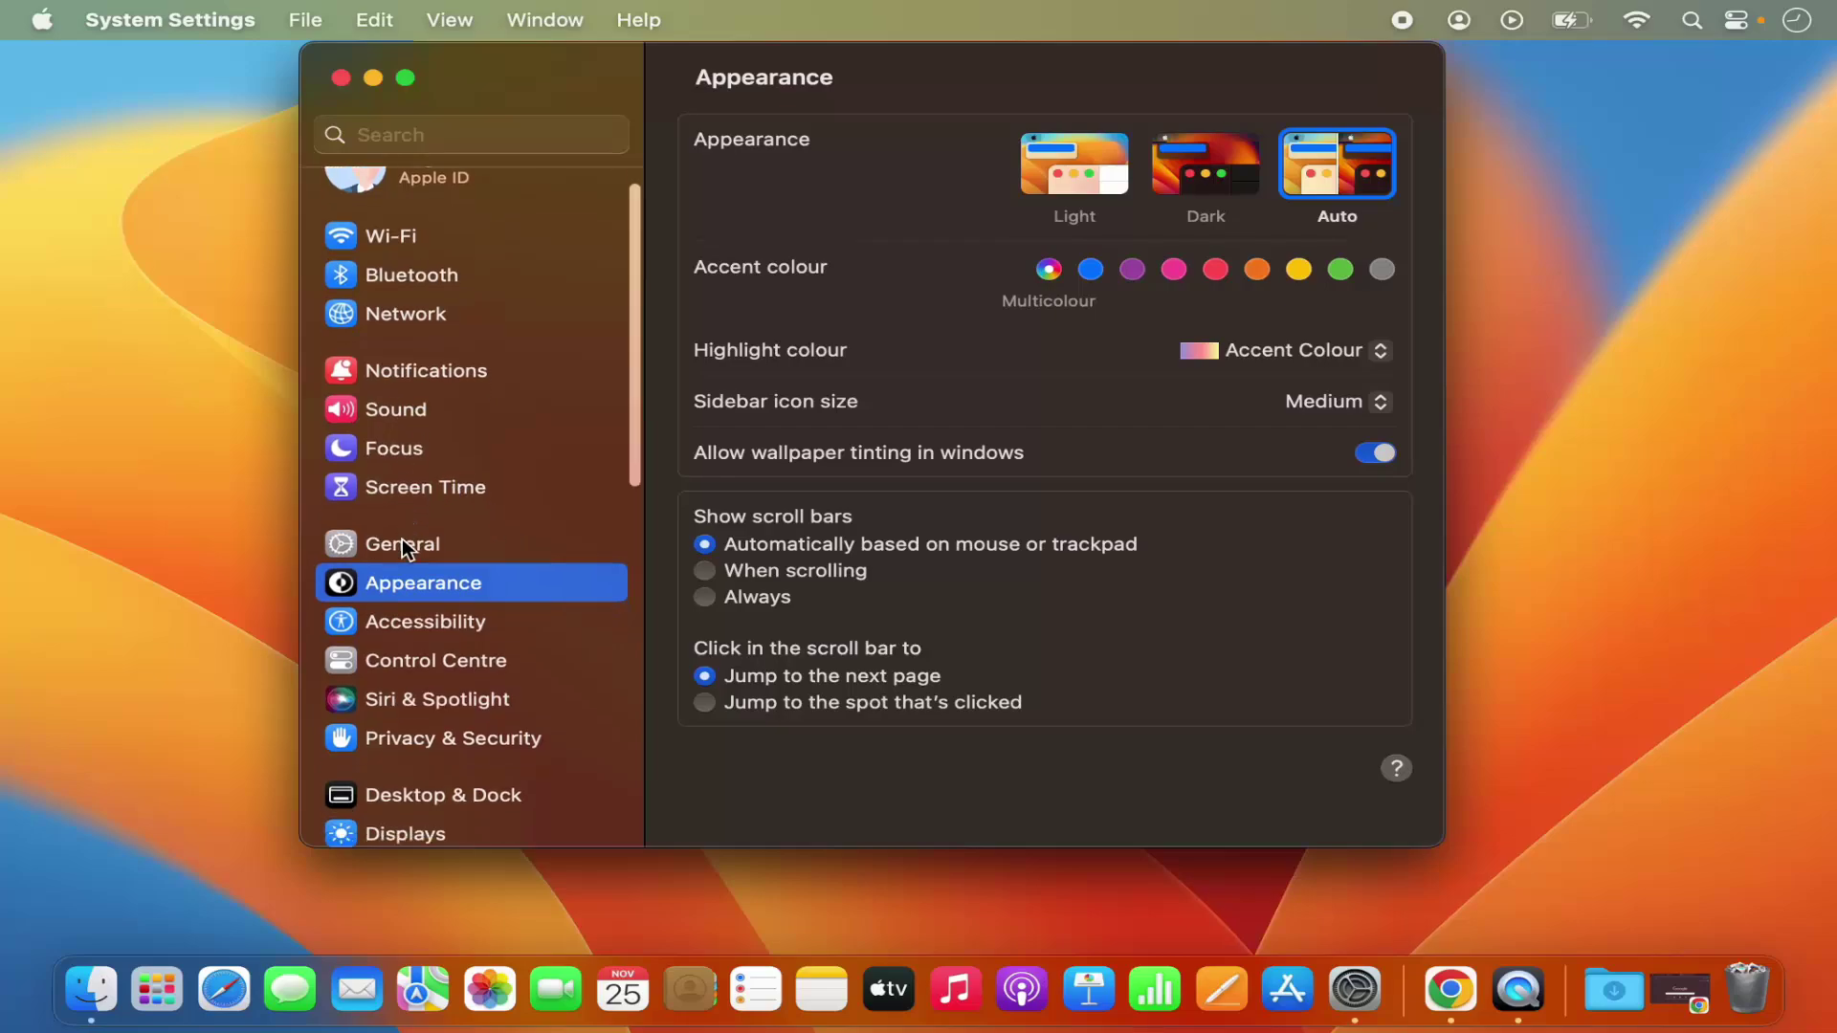
{"action": "scroll", "coordinate": [401, 538], "scroll_direction": "down", "scroll_amount": 2}
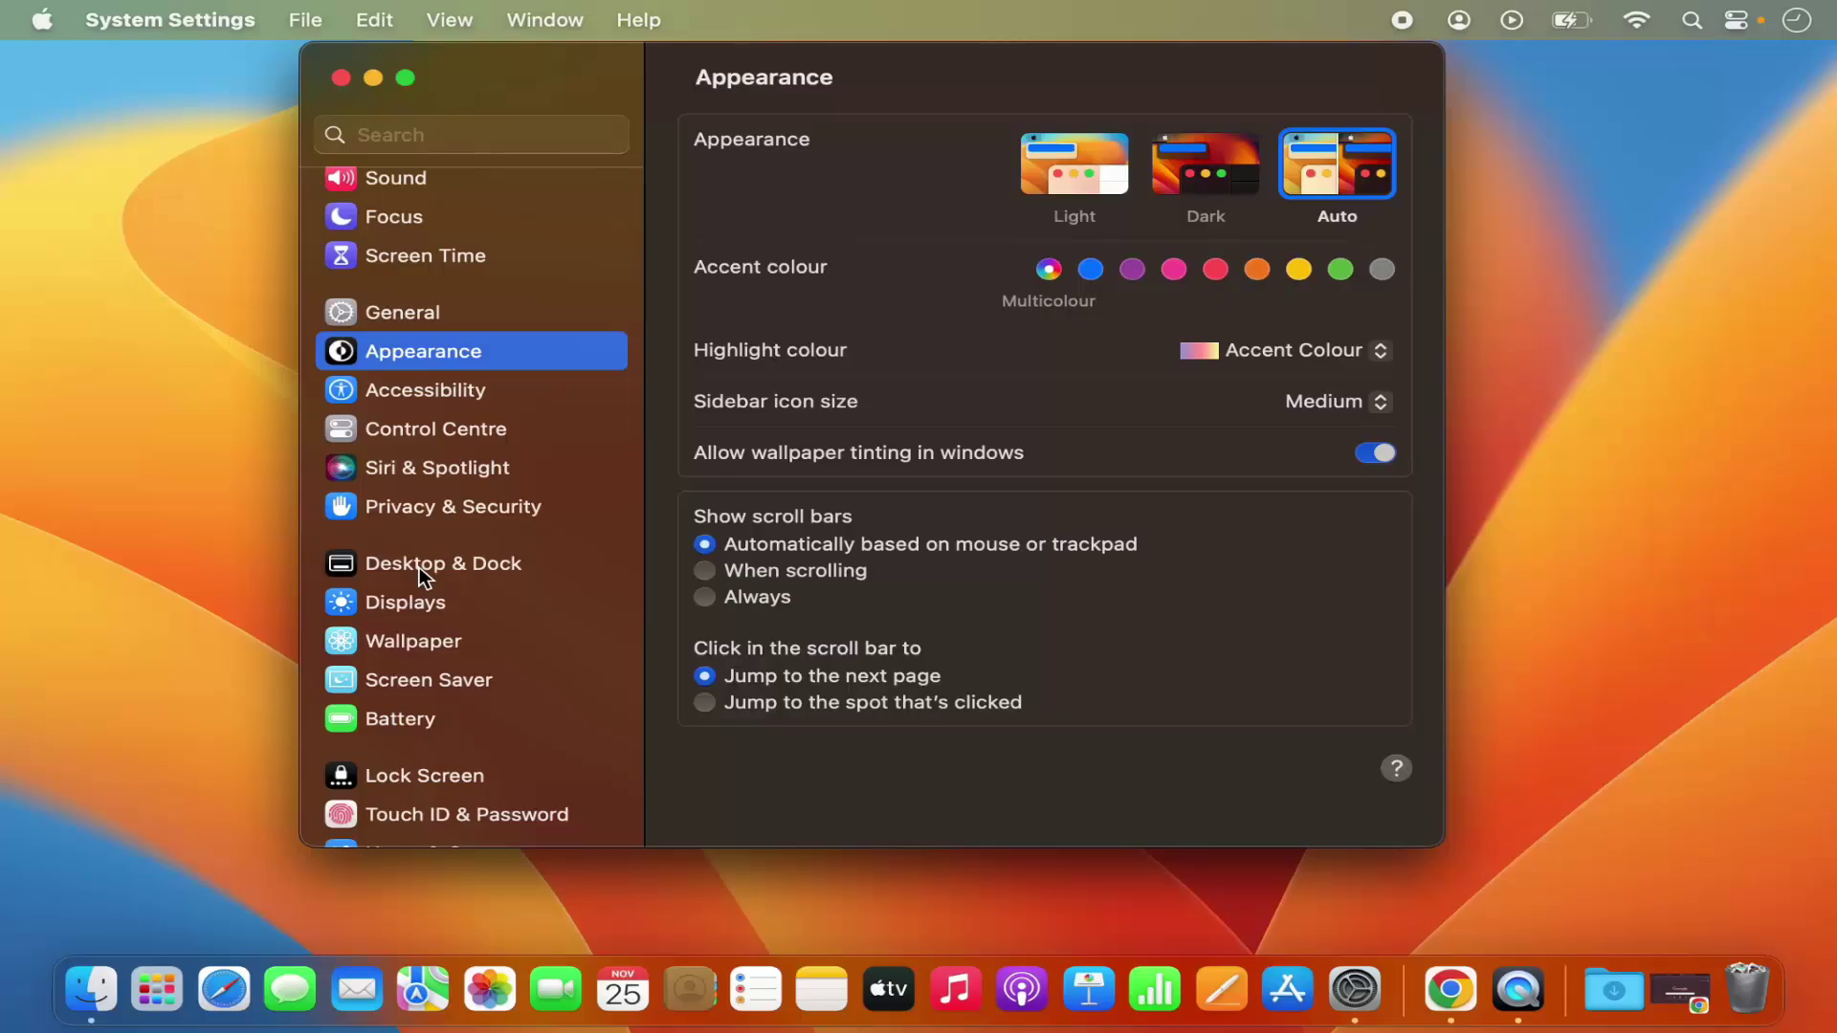
- In Desktop & Dock, shrink the Dock size, then return it to medium
{"action": "left_click", "coordinate": [419, 567]}
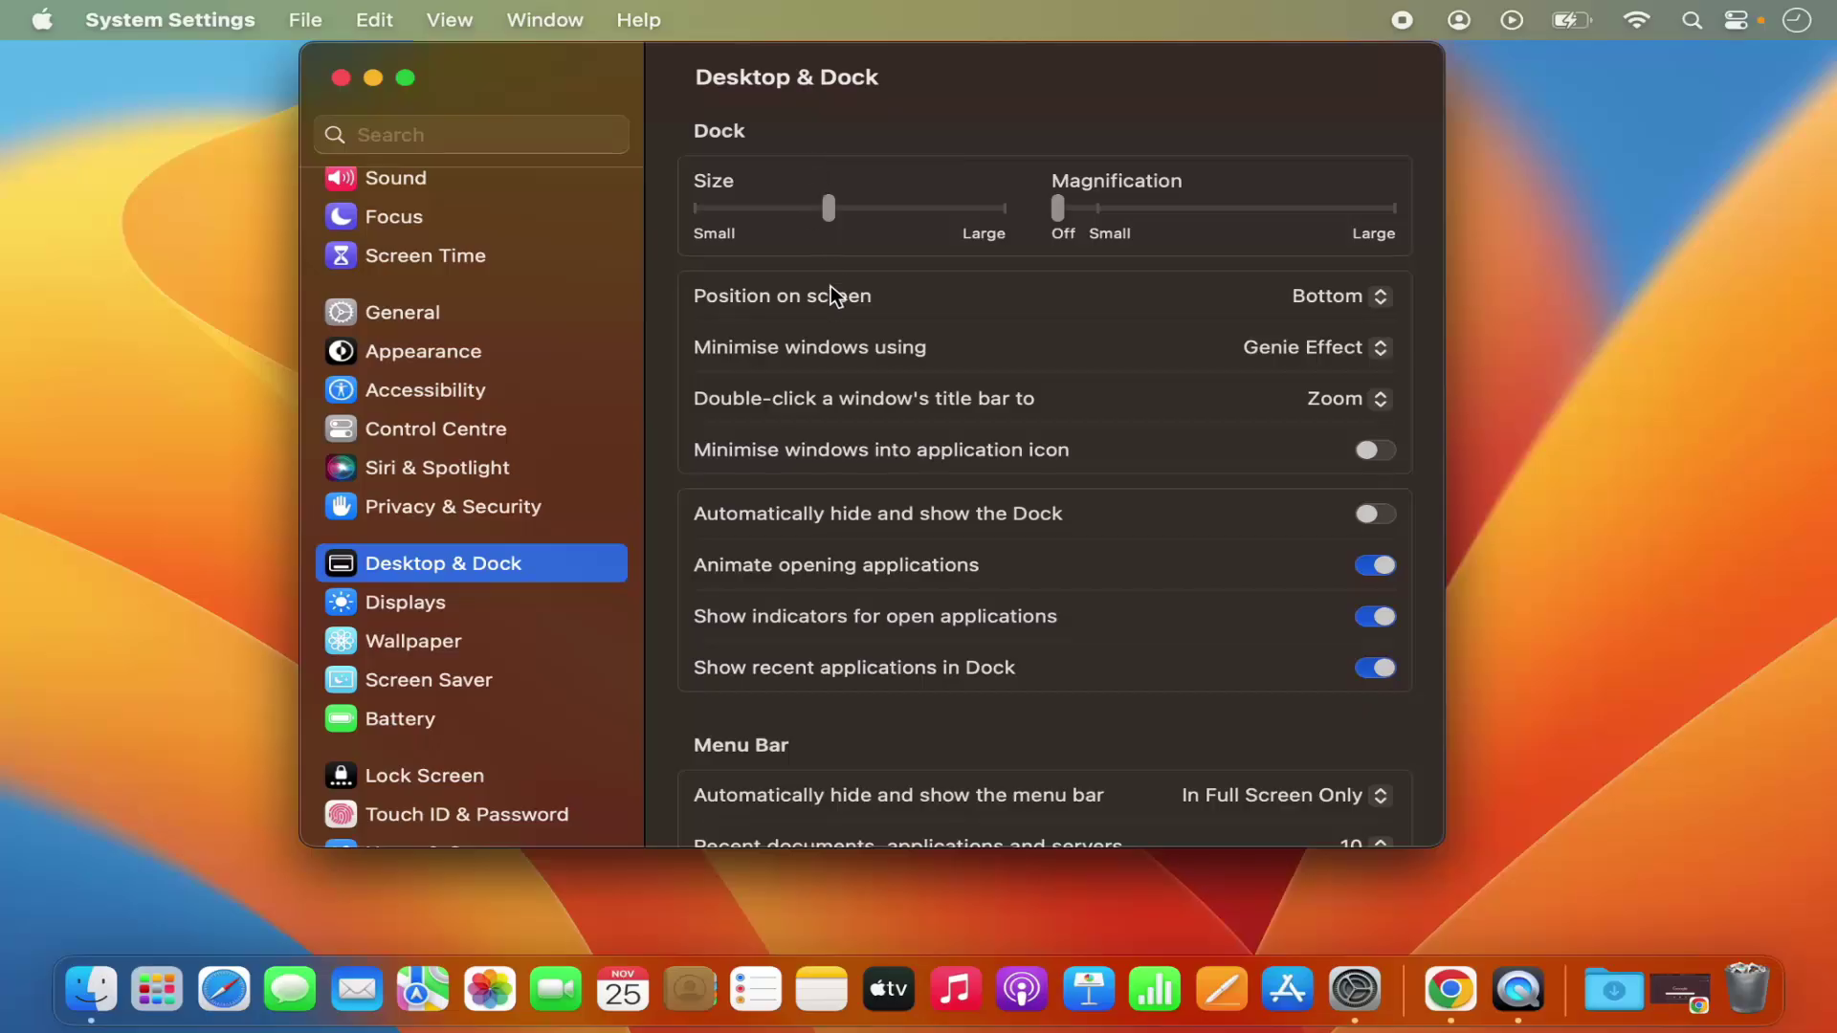
{"action": "scroll", "coordinate": [867, 423], "scroll_direction": "down", "scroll_amount": 5}
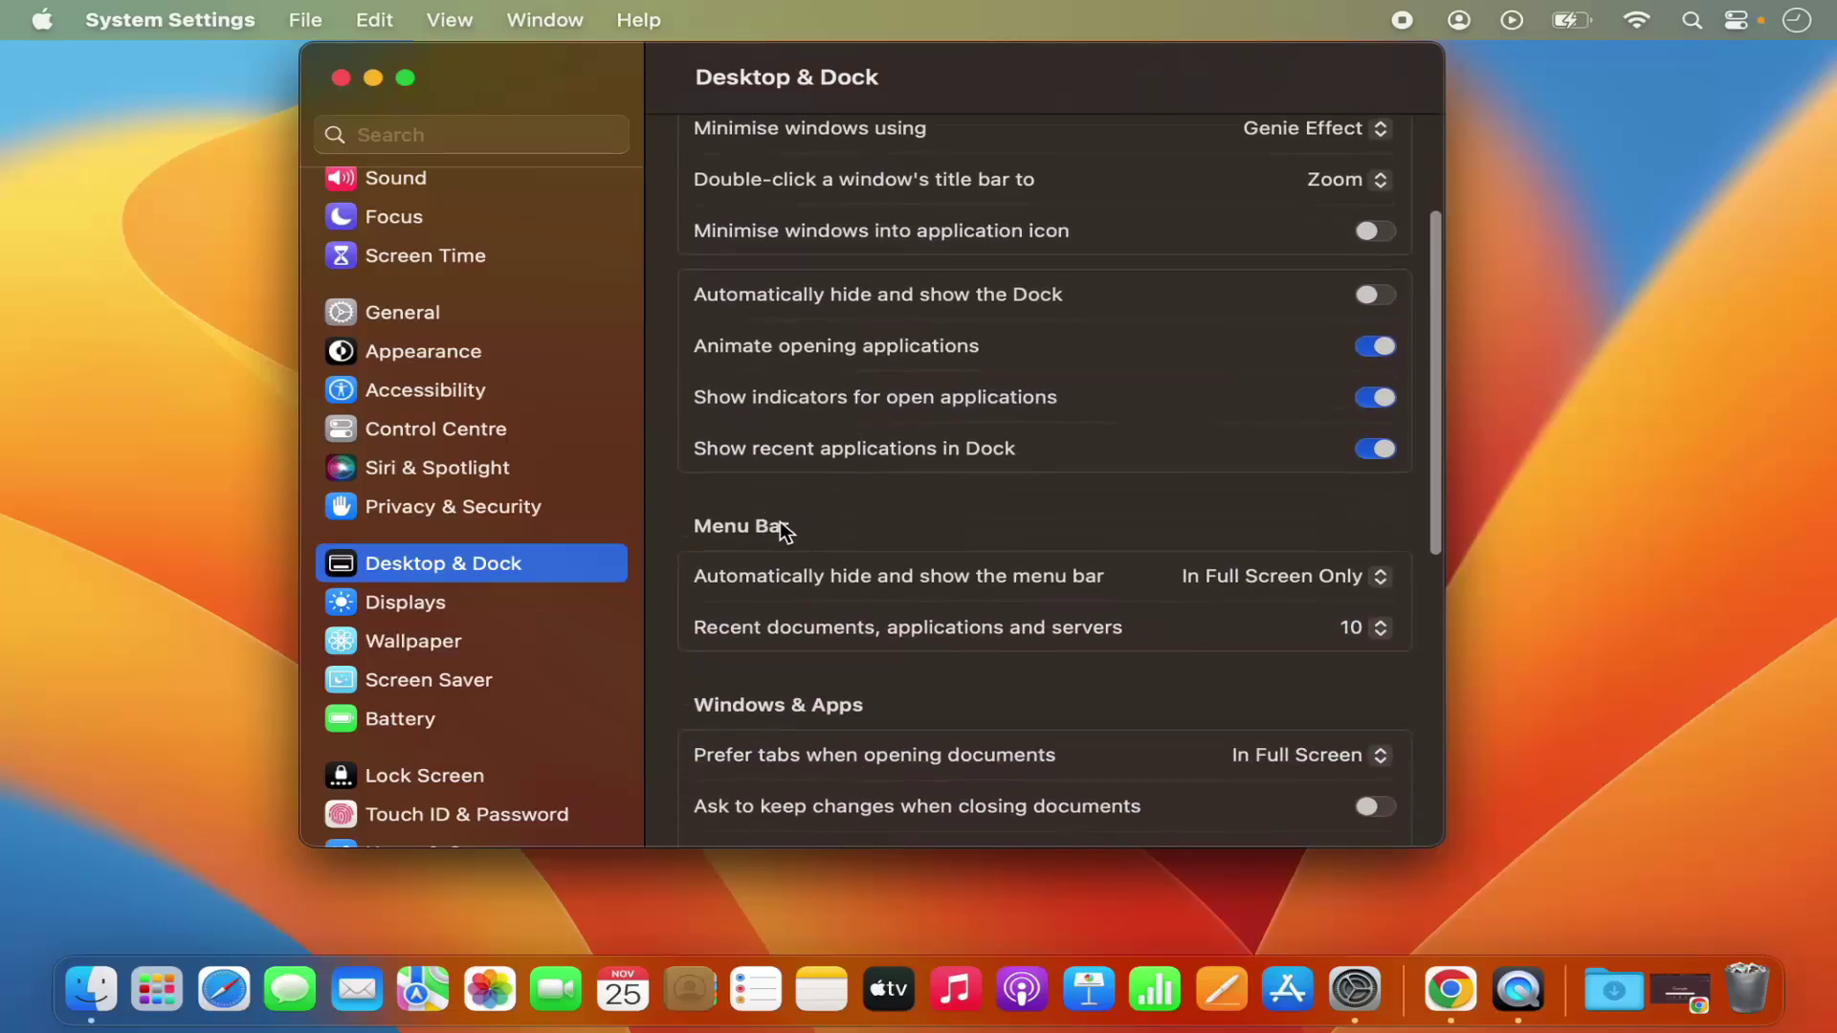
{"action": "scroll", "coordinate": [847, 525], "scroll_direction": "up", "scroll_amount": 5}
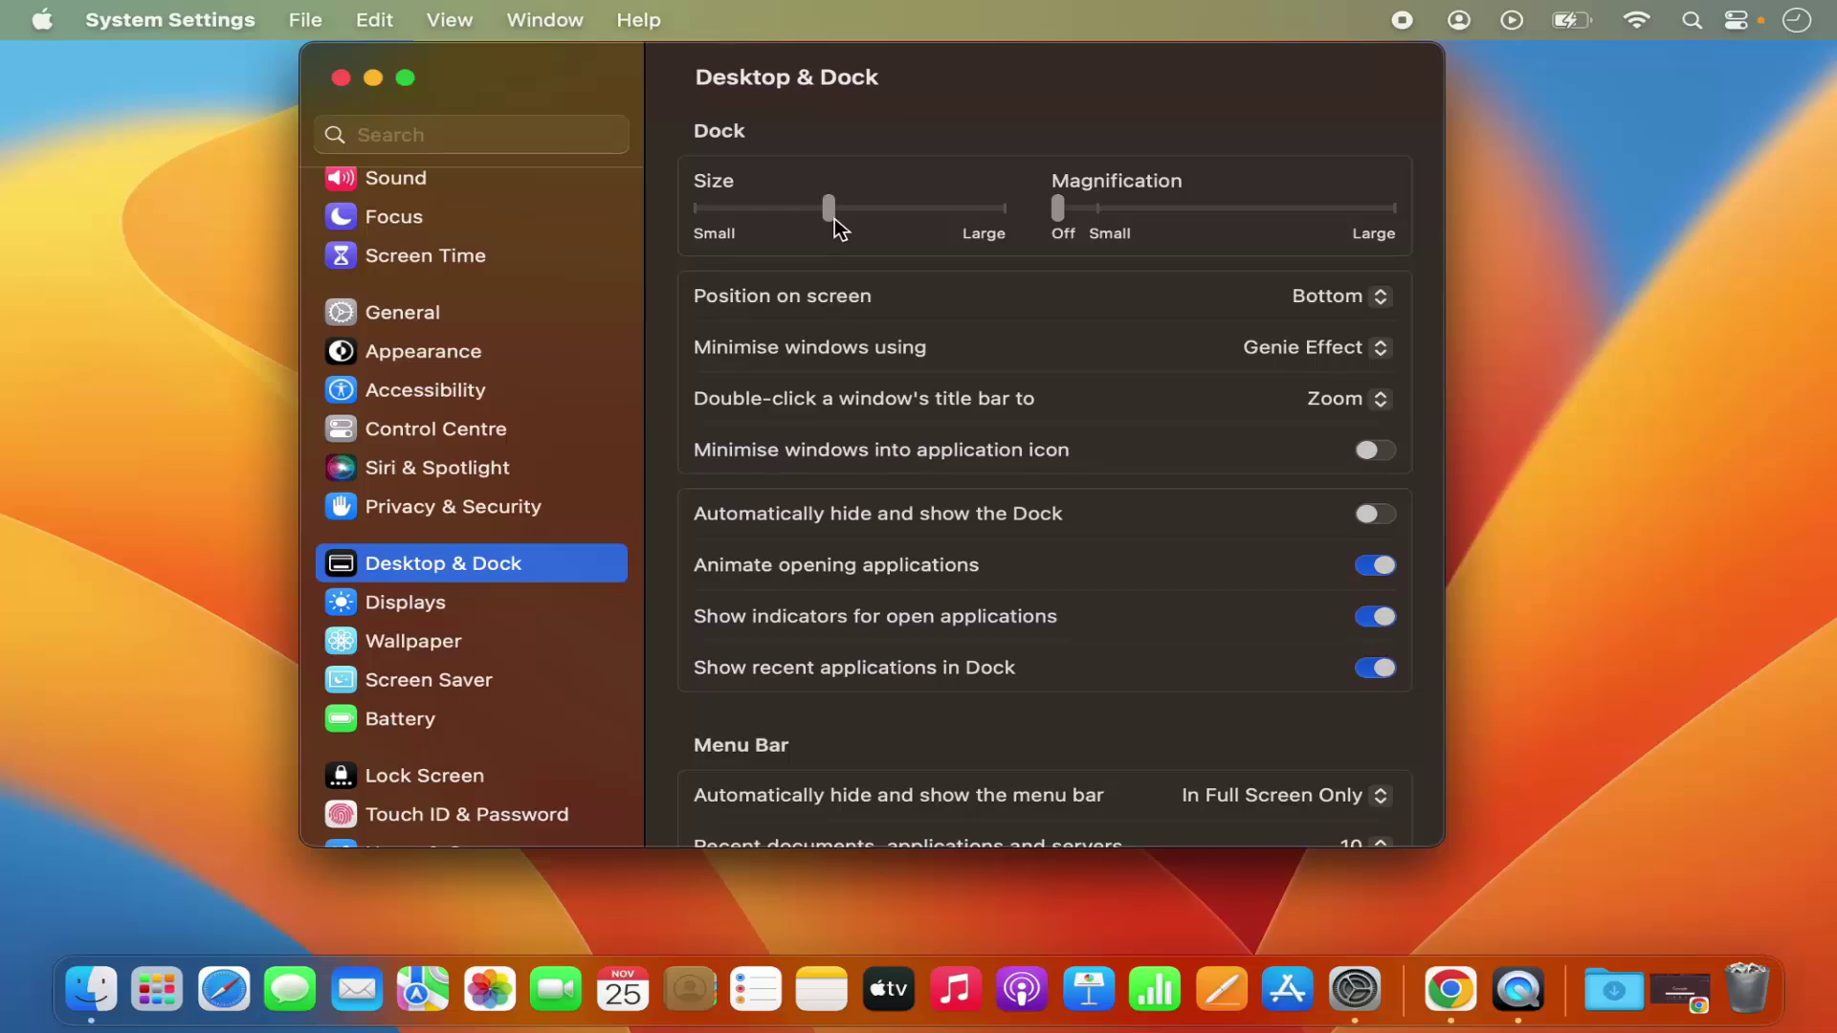
{"action": "left_click_drag", "start_coordinate": [831, 210], "coordinate": [746, 209]}
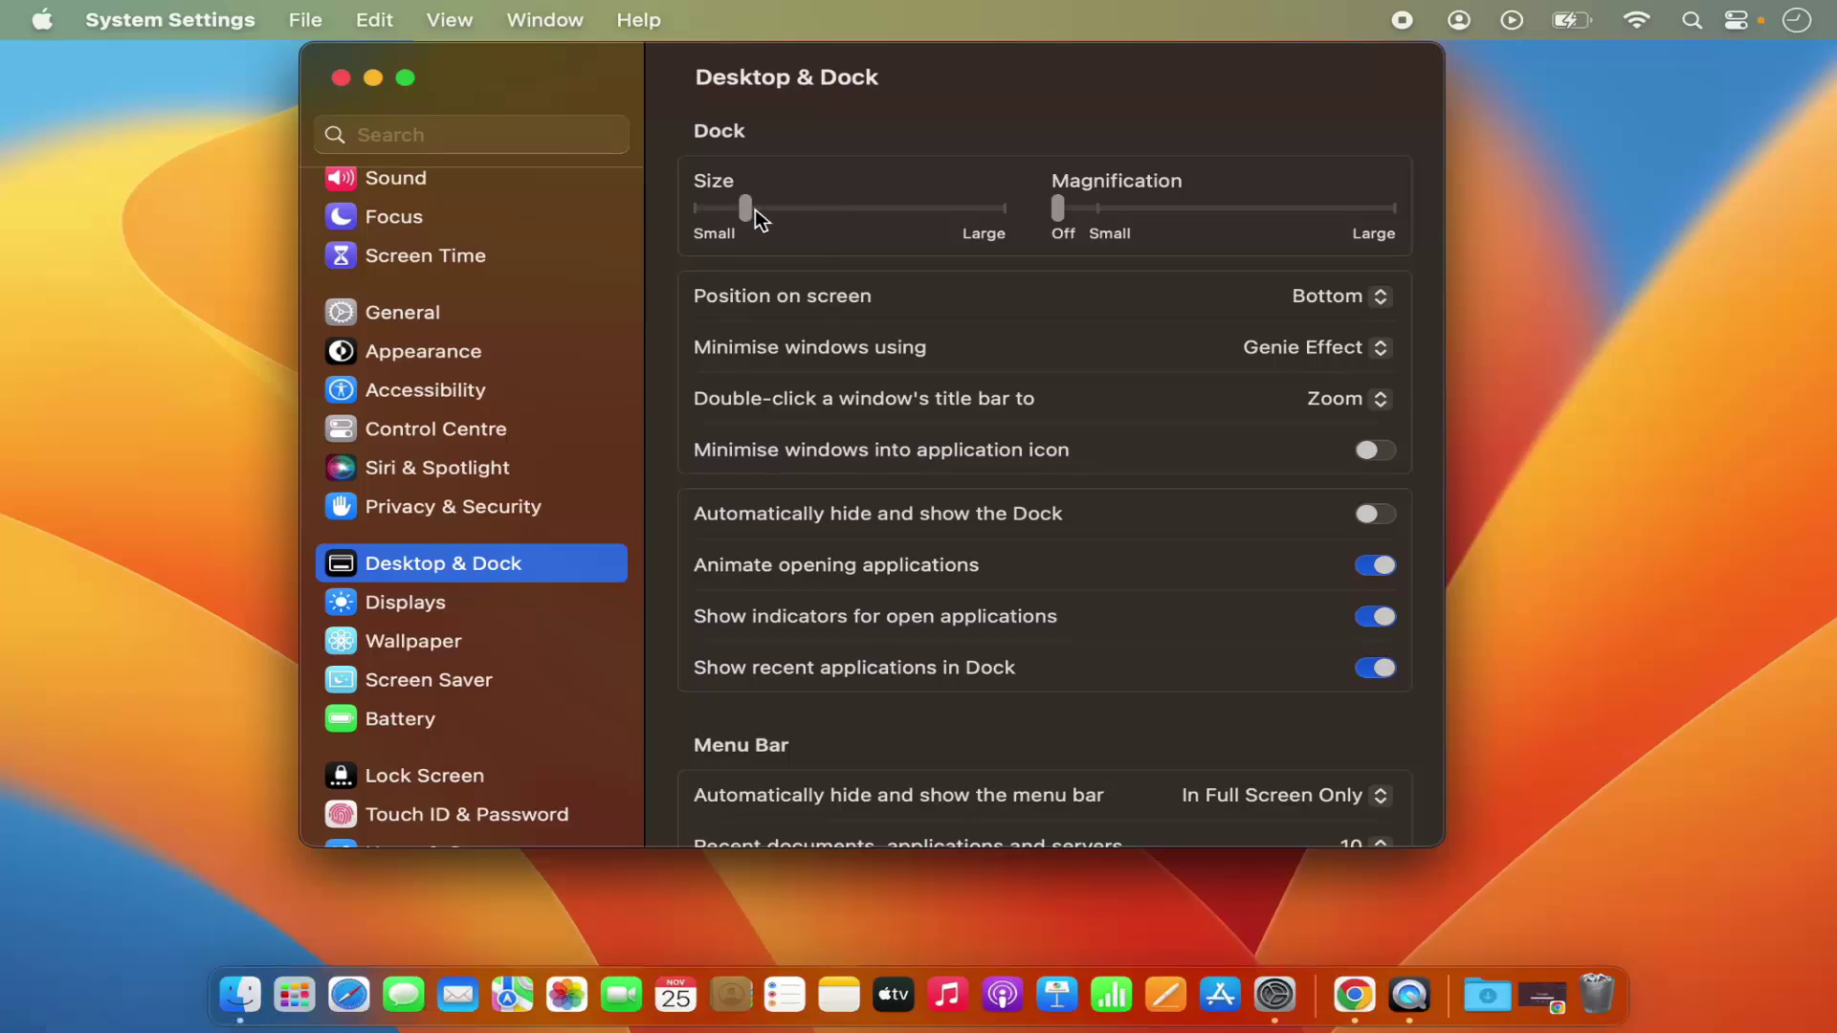
{"action": "left_click", "coordinate": [829, 211]}
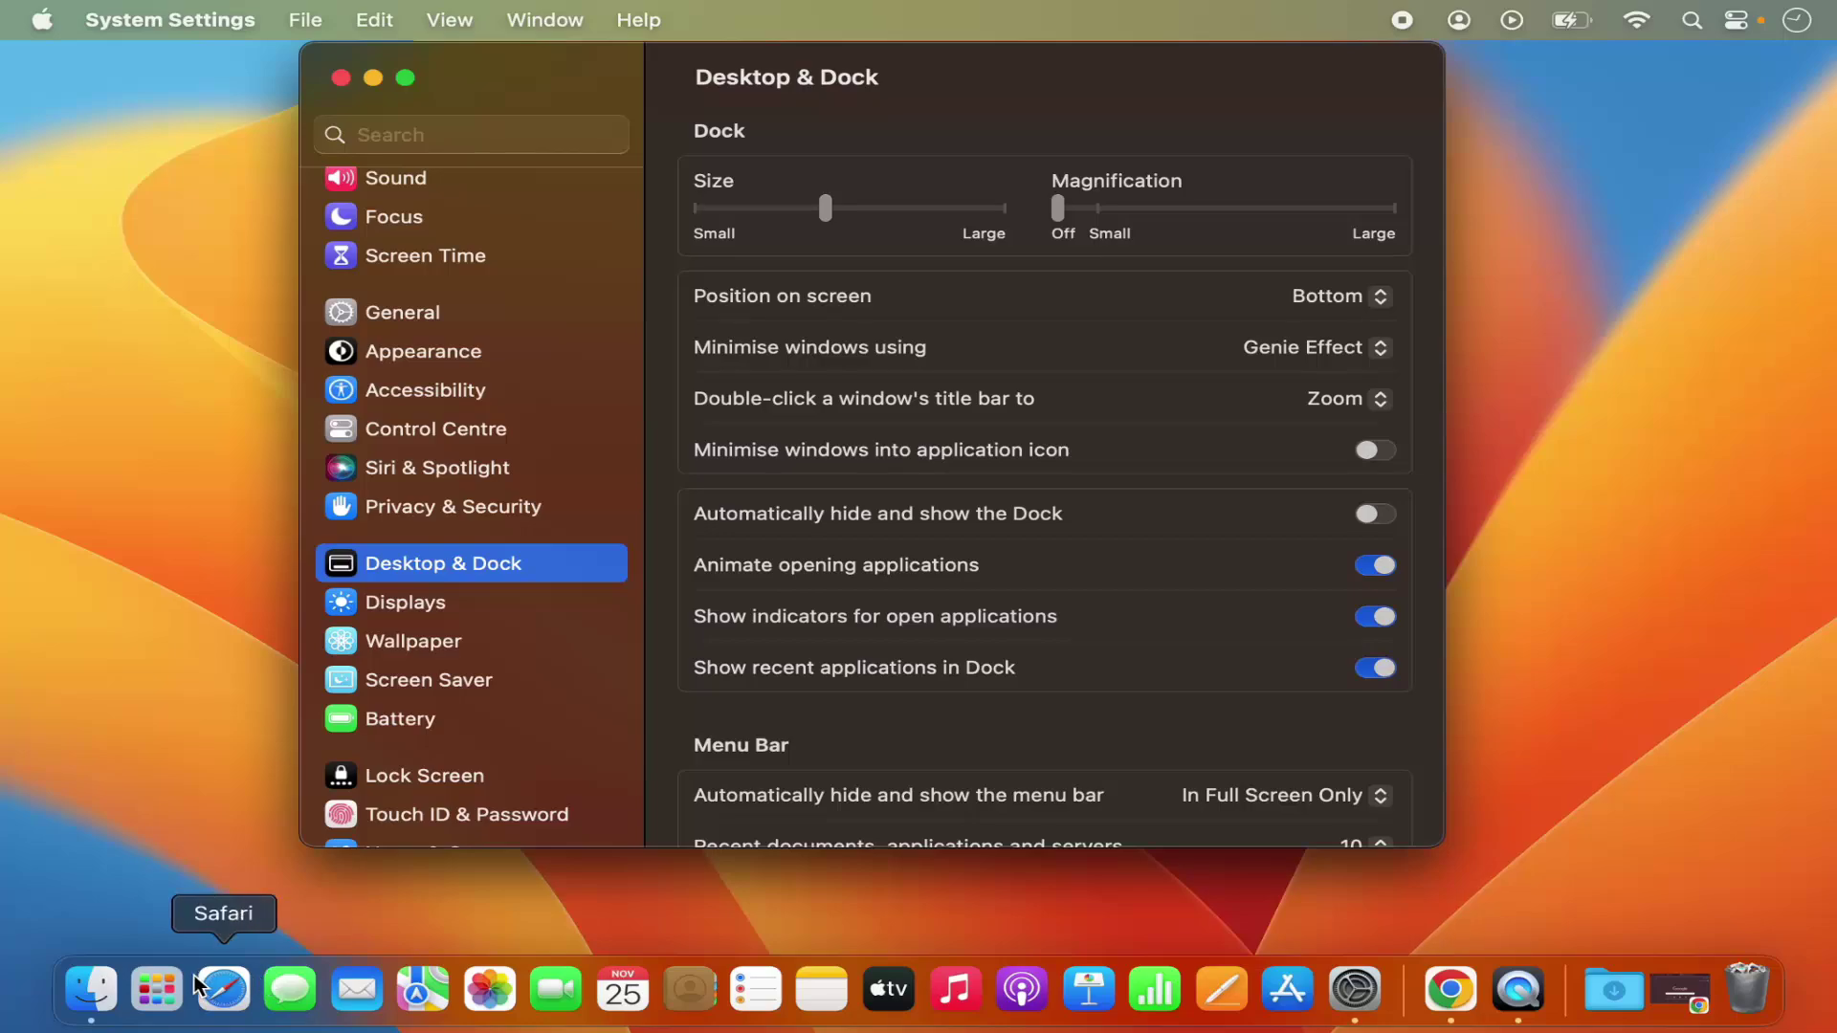
- Try small and nearly large Dock magnification, then set magnification back to Off
{"action": "left_click", "coordinate": [1105, 216]}
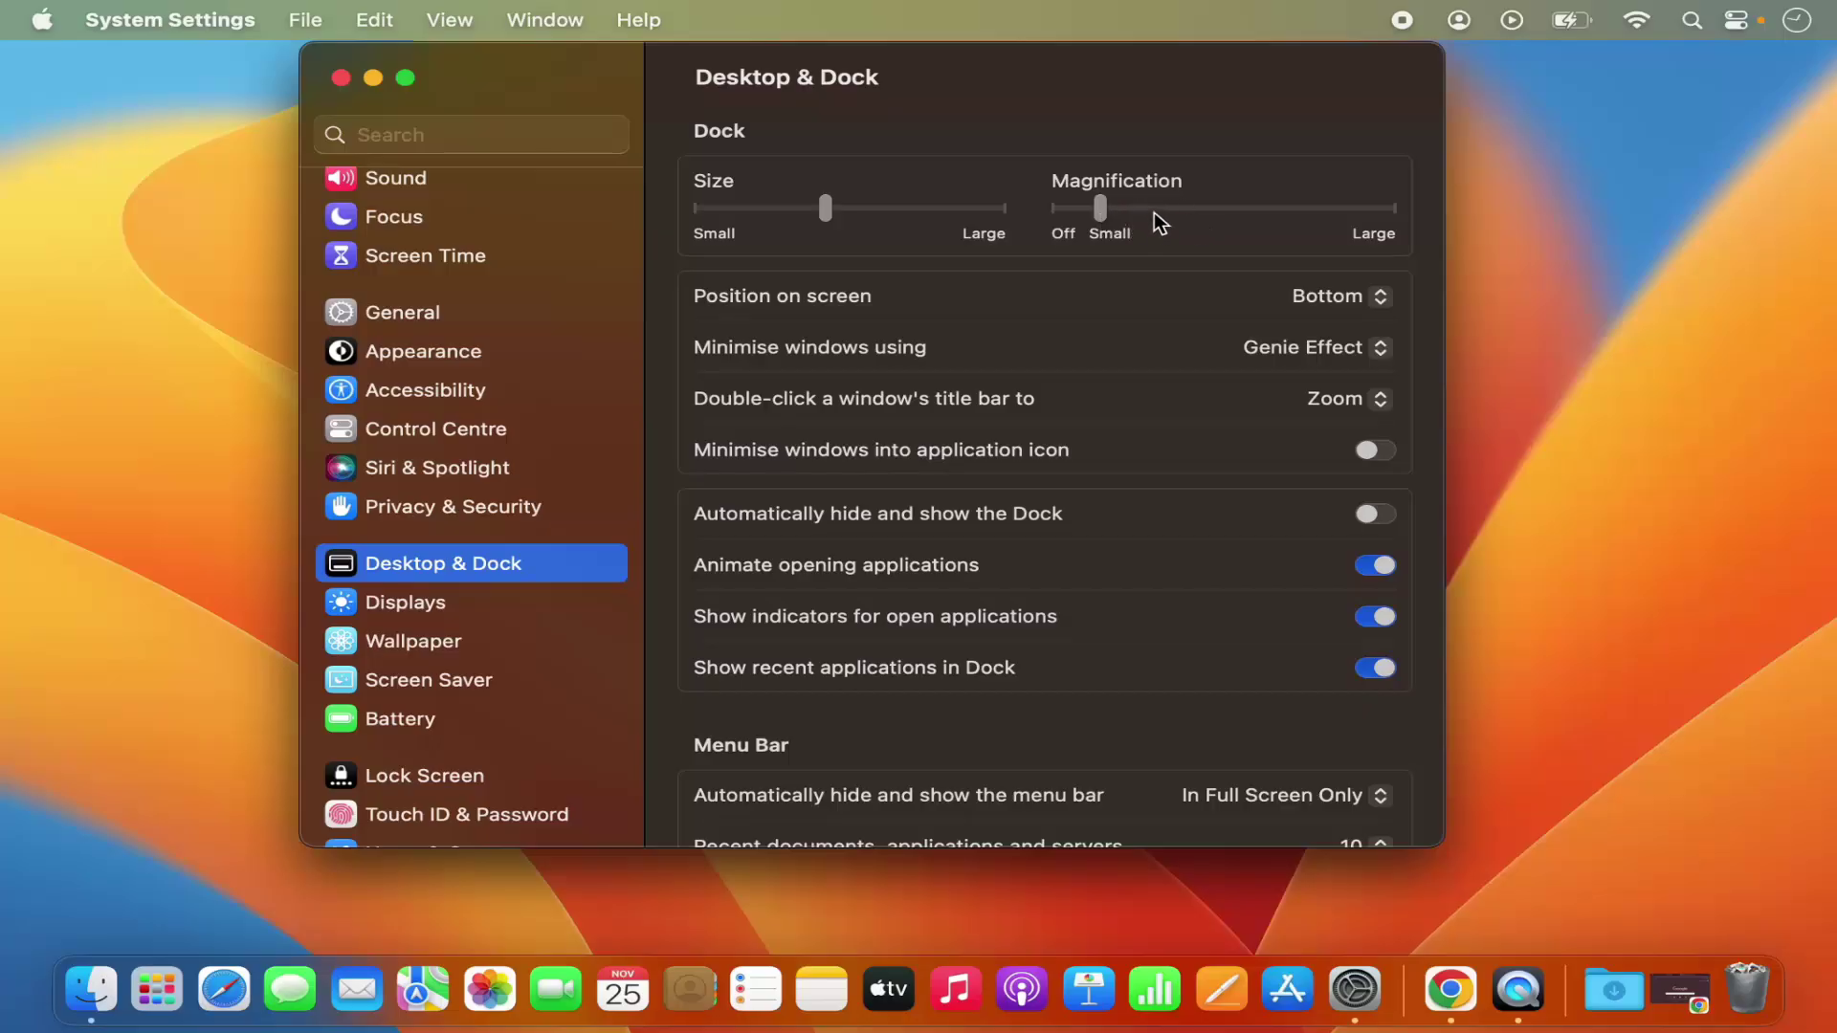
{"action": "left_click", "coordinate": [1288, 208]}
{"action": "left_click", "coordinate": [1058, 211]}
{"action": "left_click", "coordinate": [1058, 211]}
{"action": "left_click", "coordinate": [1309, 297]}
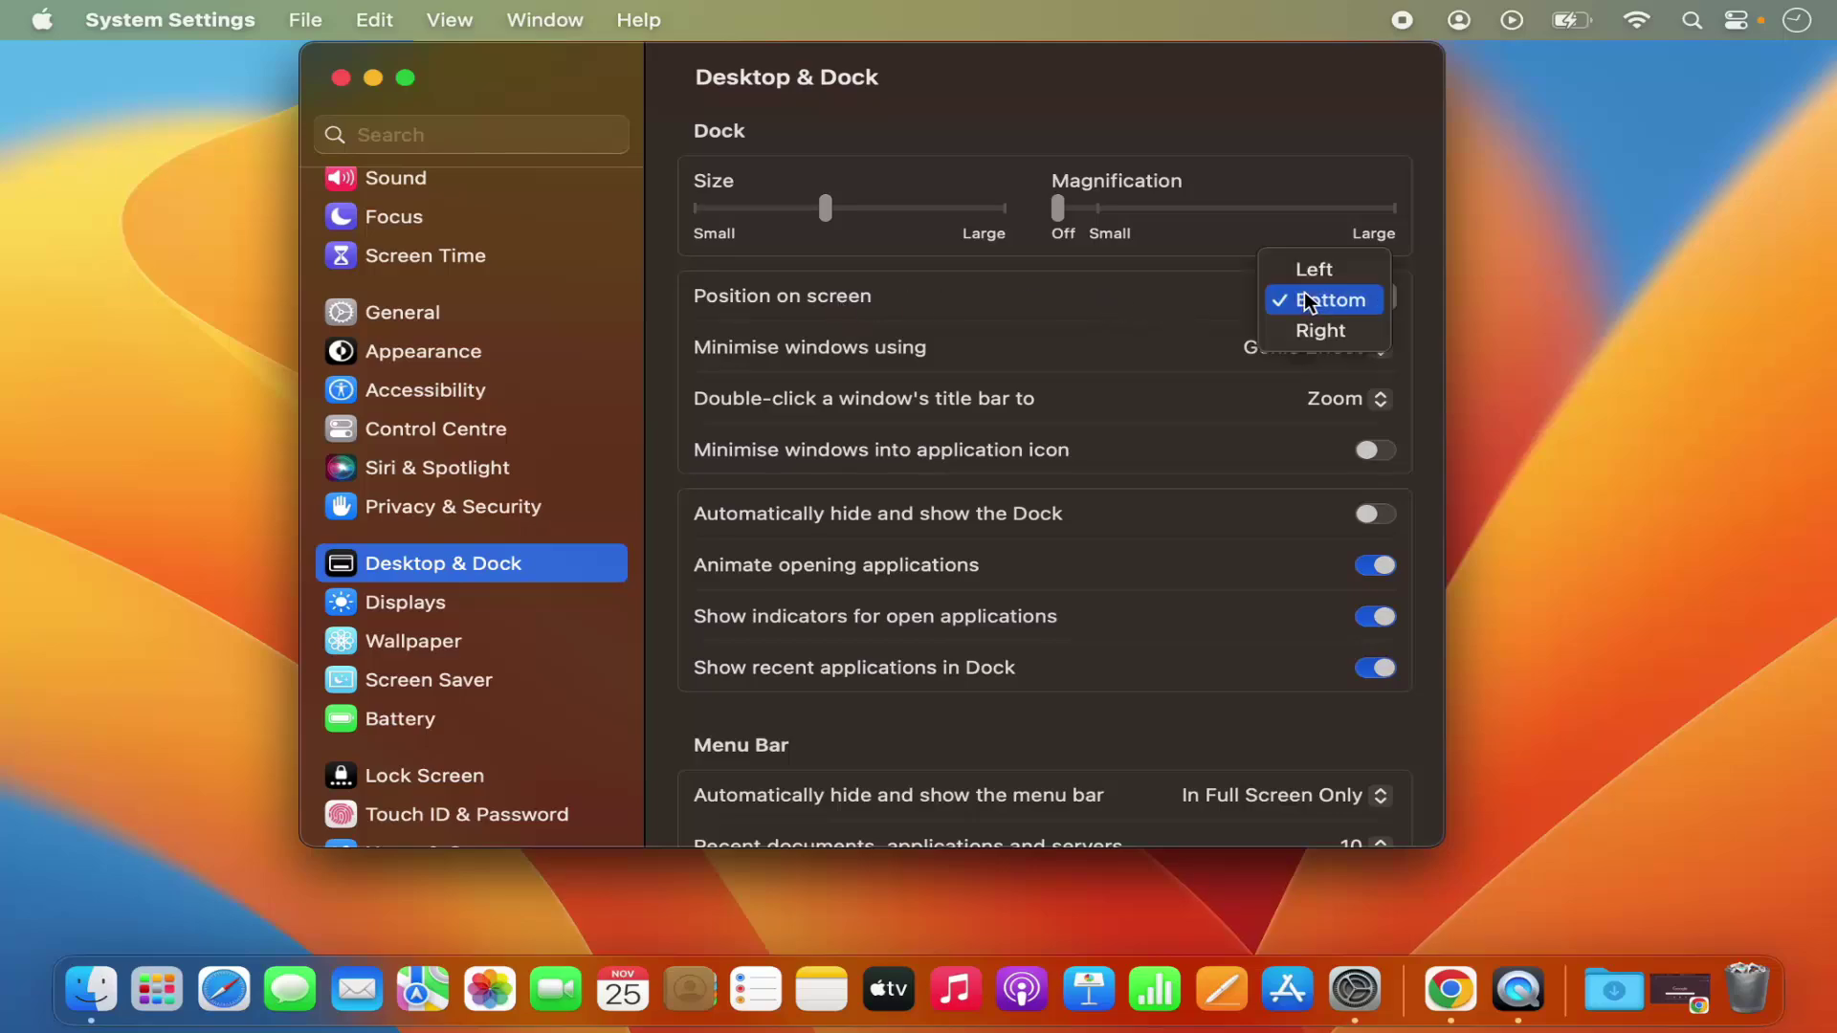
{"action": "left_click", "coordinate": [1312, 270]}
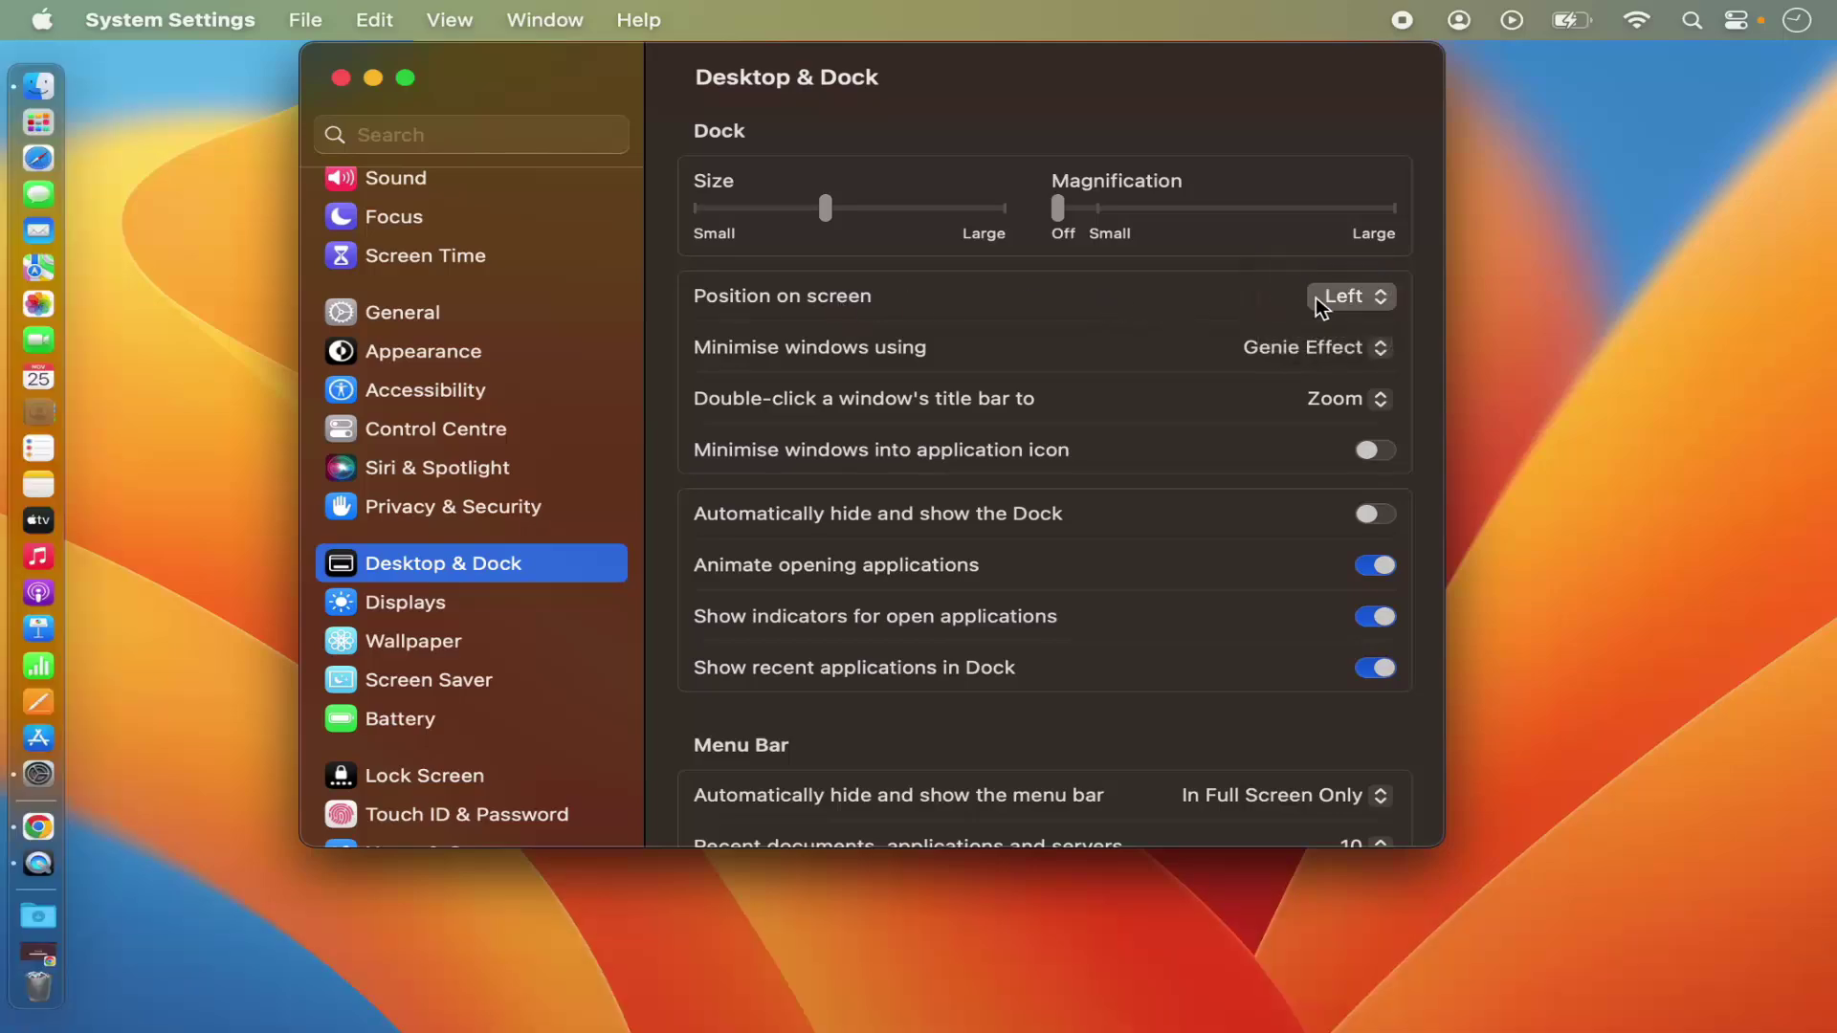
{"action": "left_click", "coordinate": [1330, 299]}
{"action": "left_click", "coordinate": [1345, 359]}
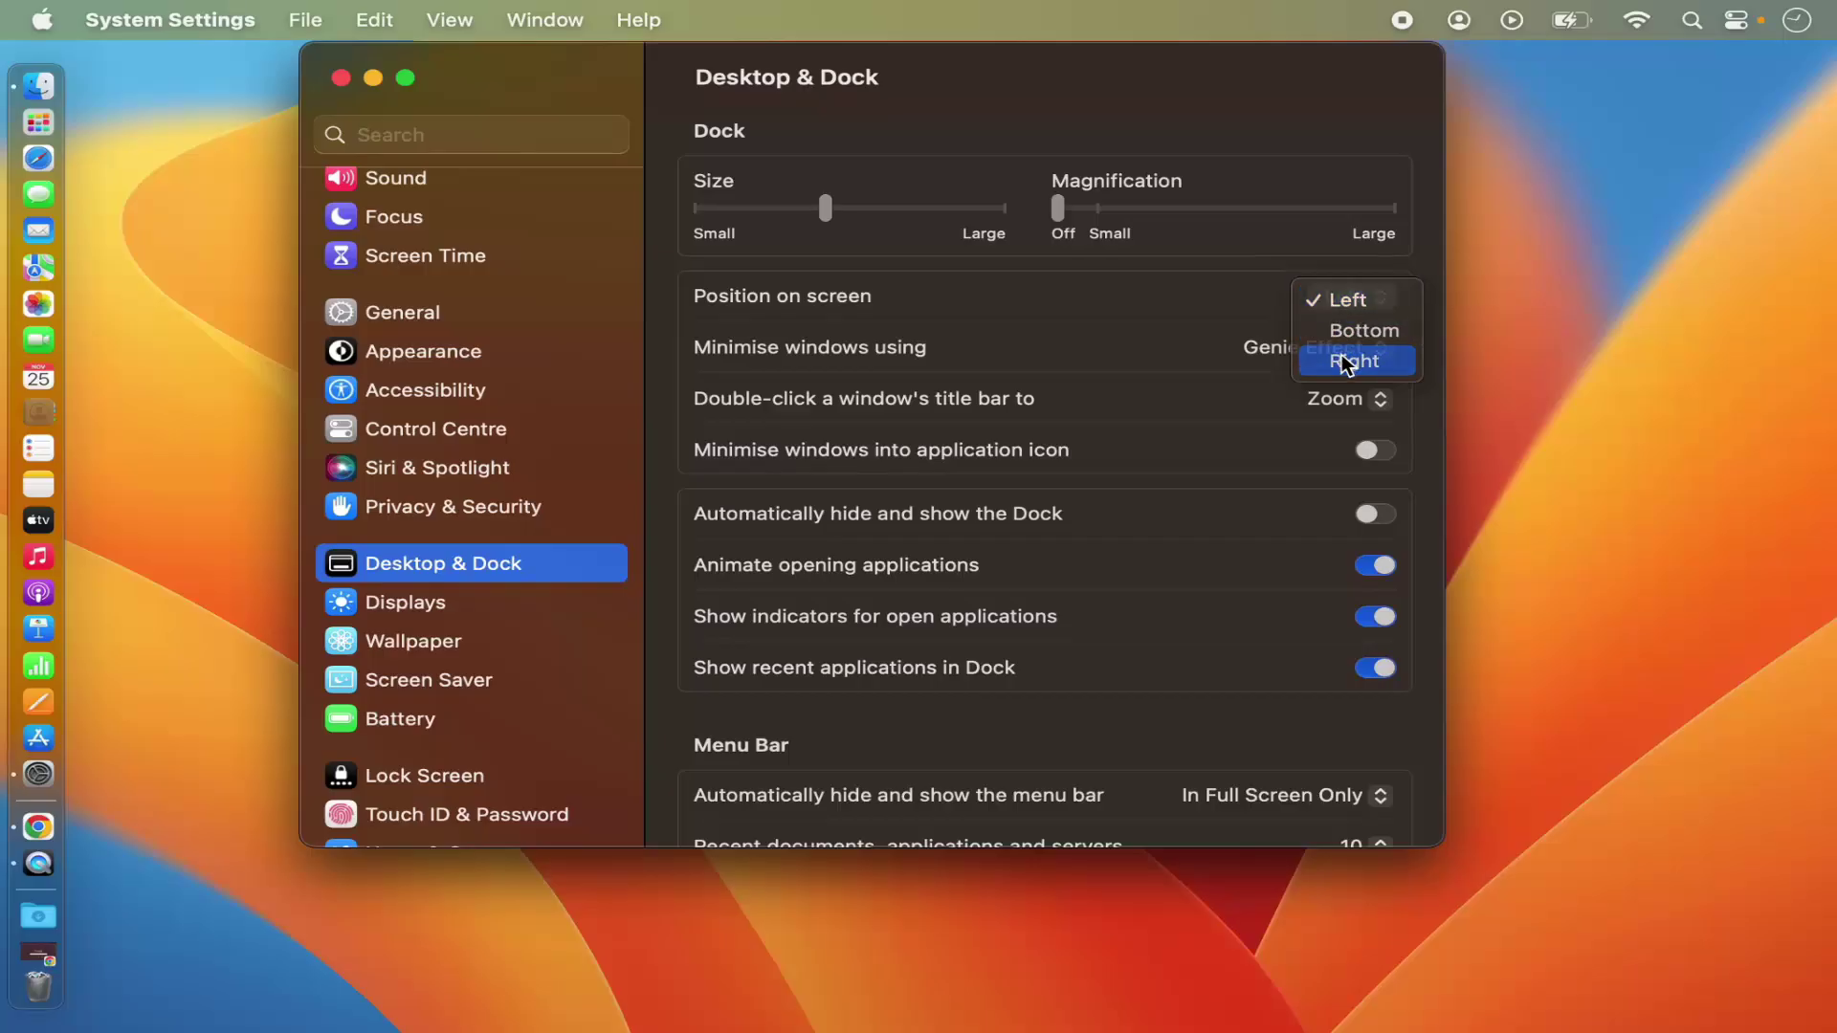
{"action": "left_click", "coordinate": [1337, 302]}
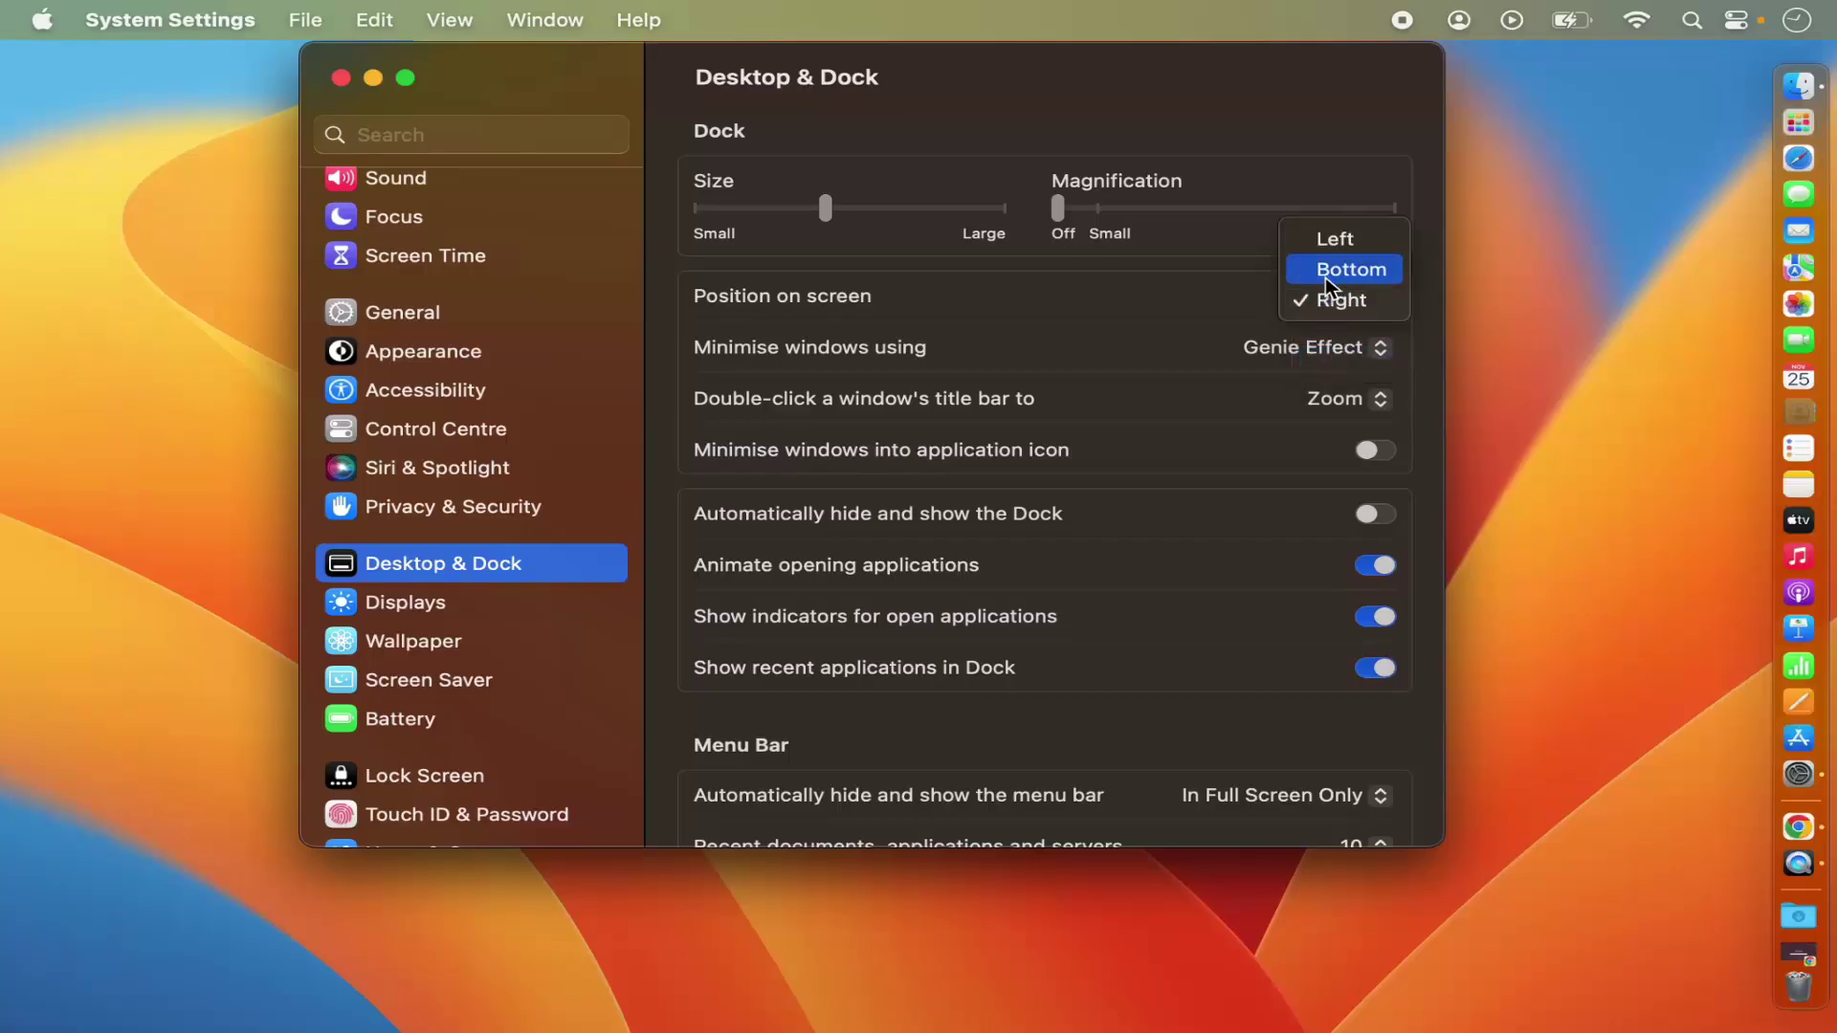
{"action": "left_click", "coordinate": [1330, 271]}
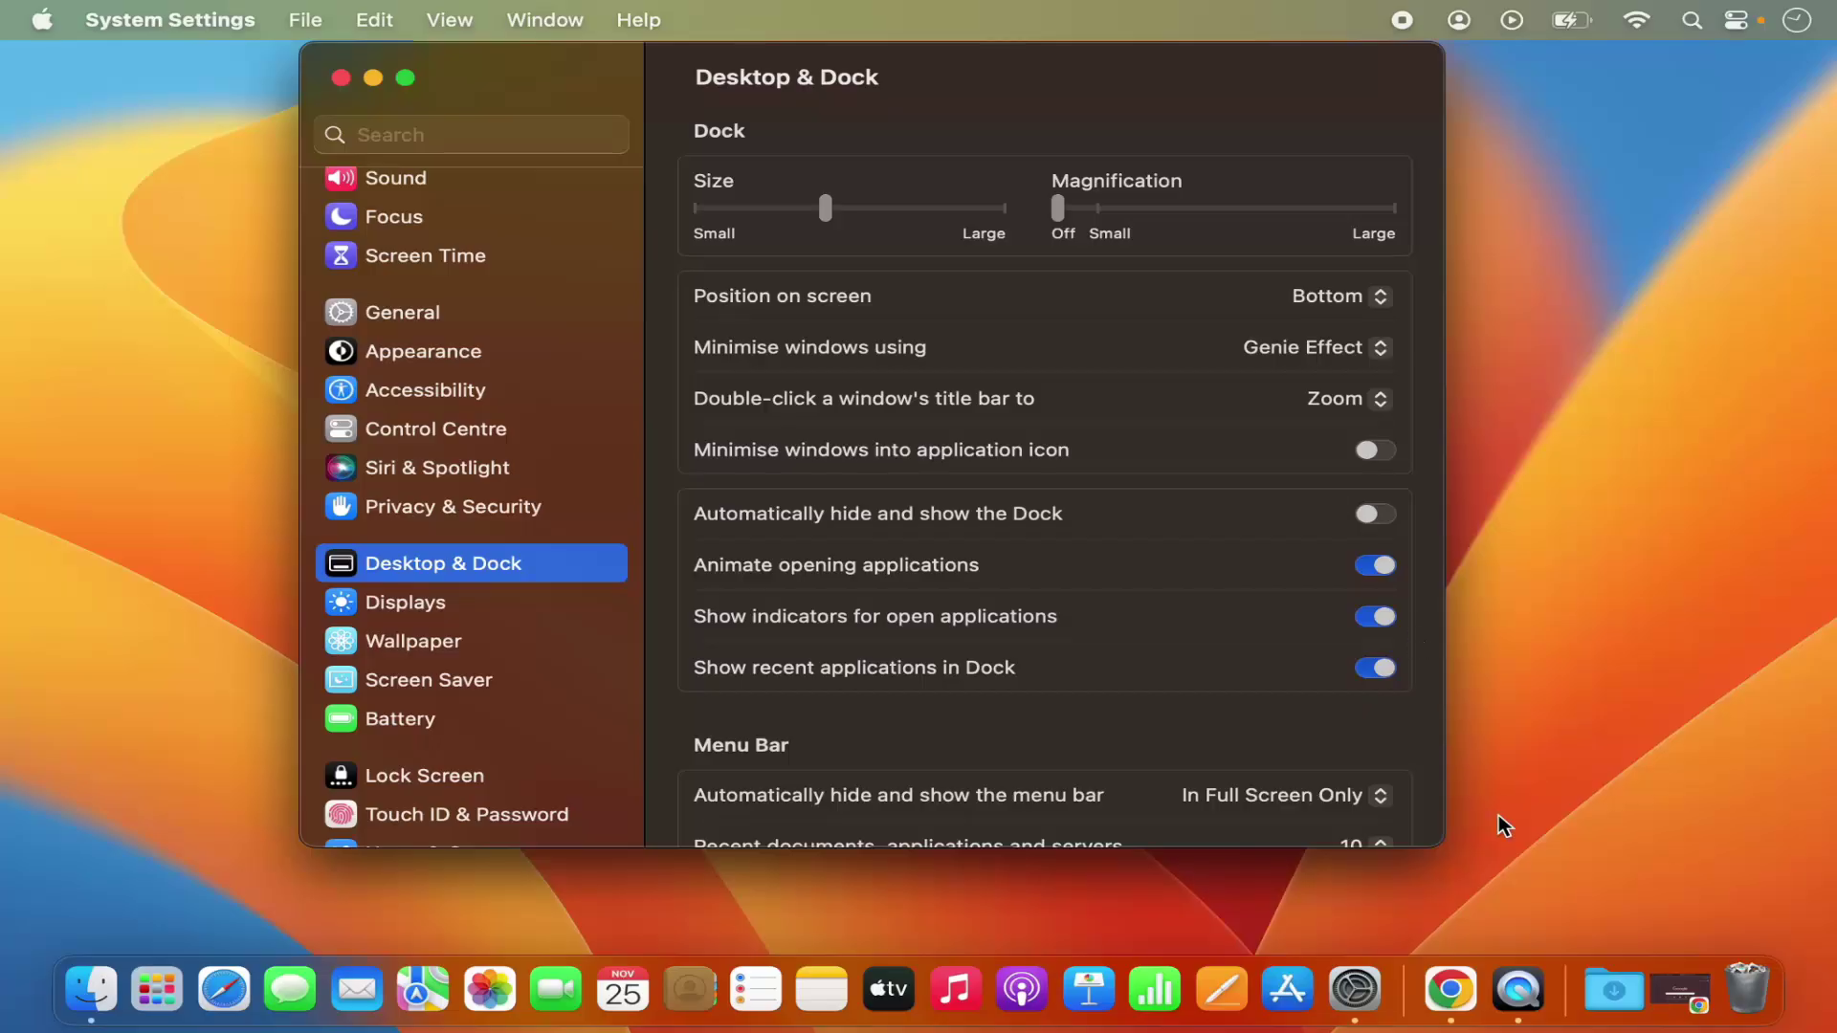
{"action": "left_click", "coordinate": [1596, 993]}
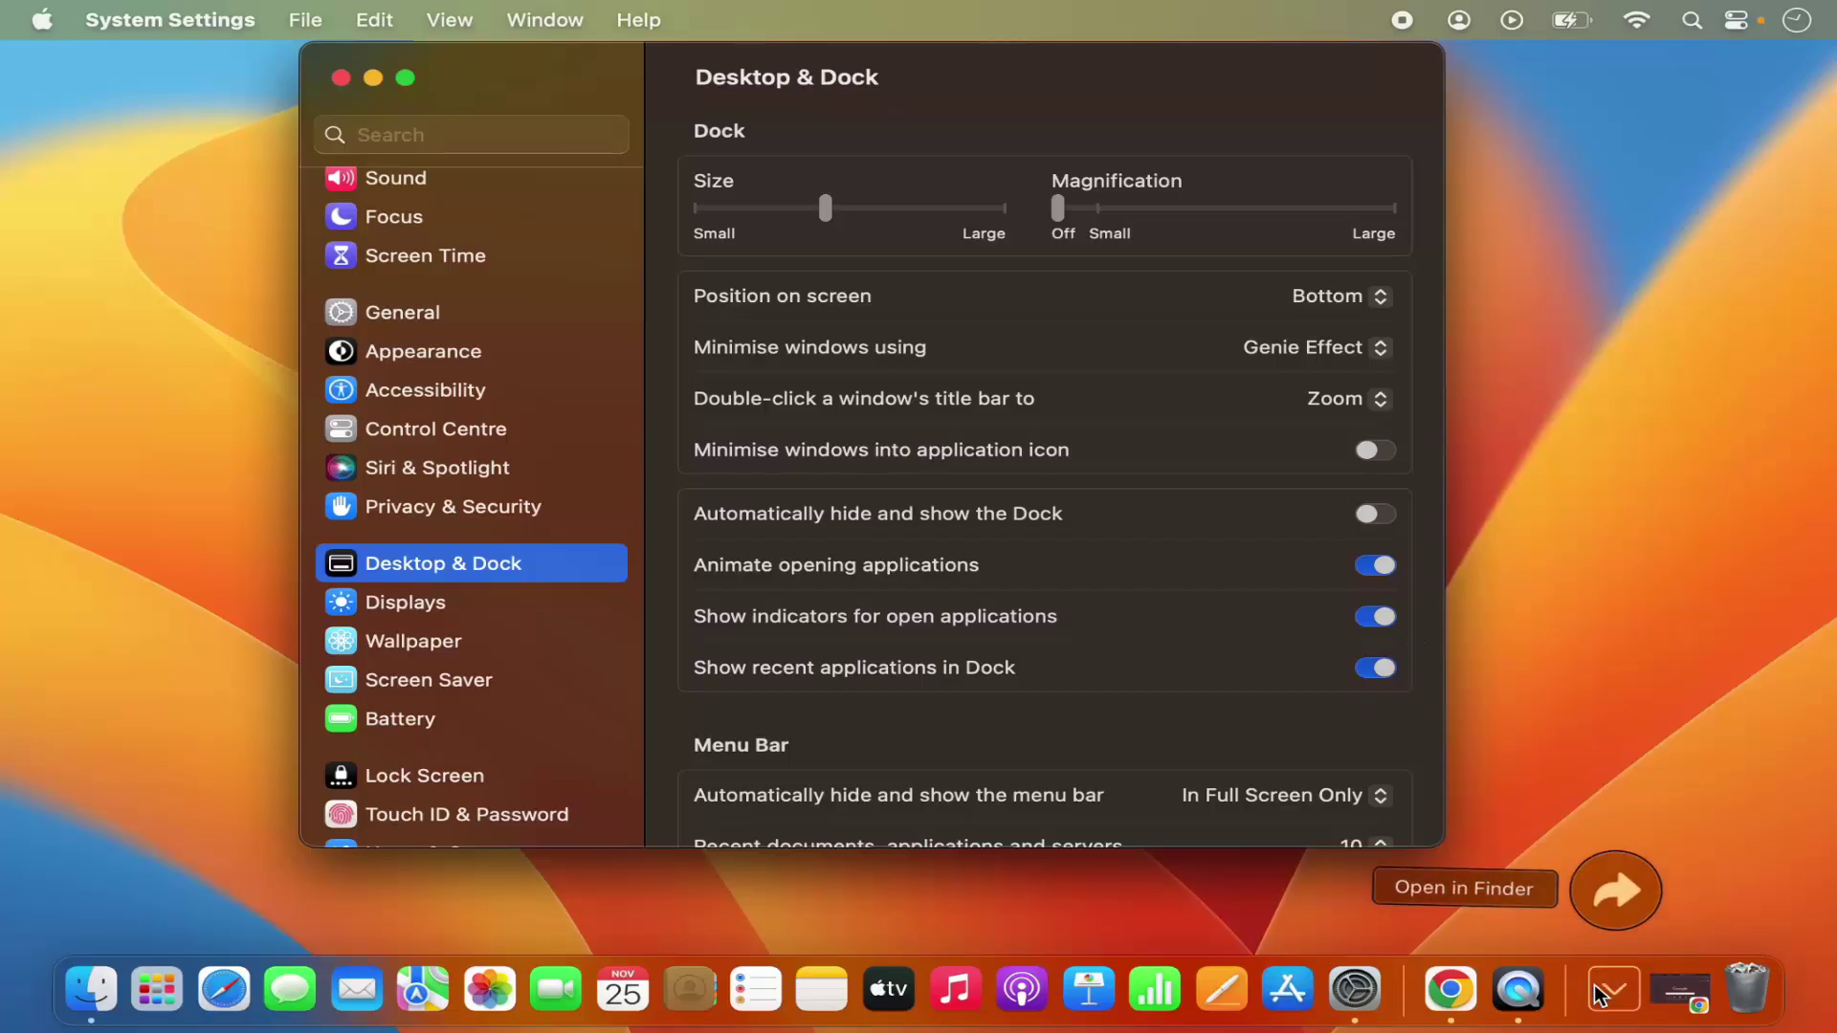
{"action": "left_click", "coordinate": [227, 978]}
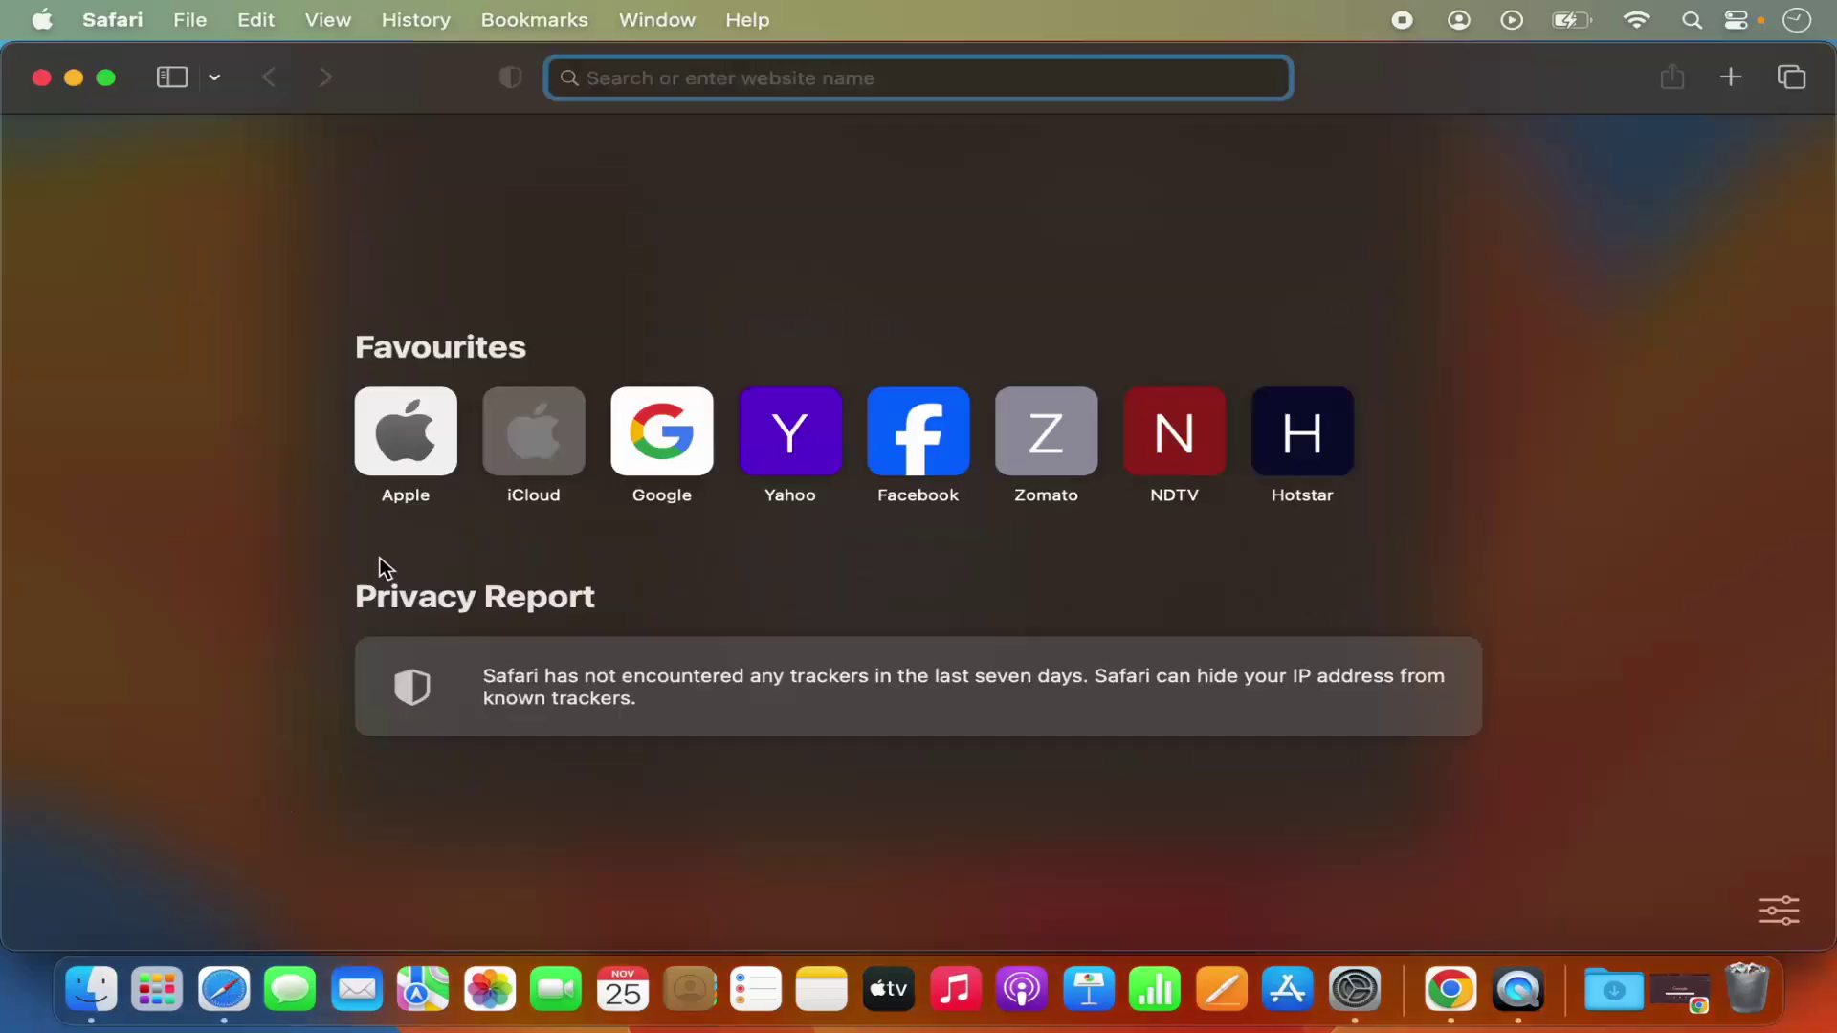
{"action": "left_click", "coordinate": [74, 78]}
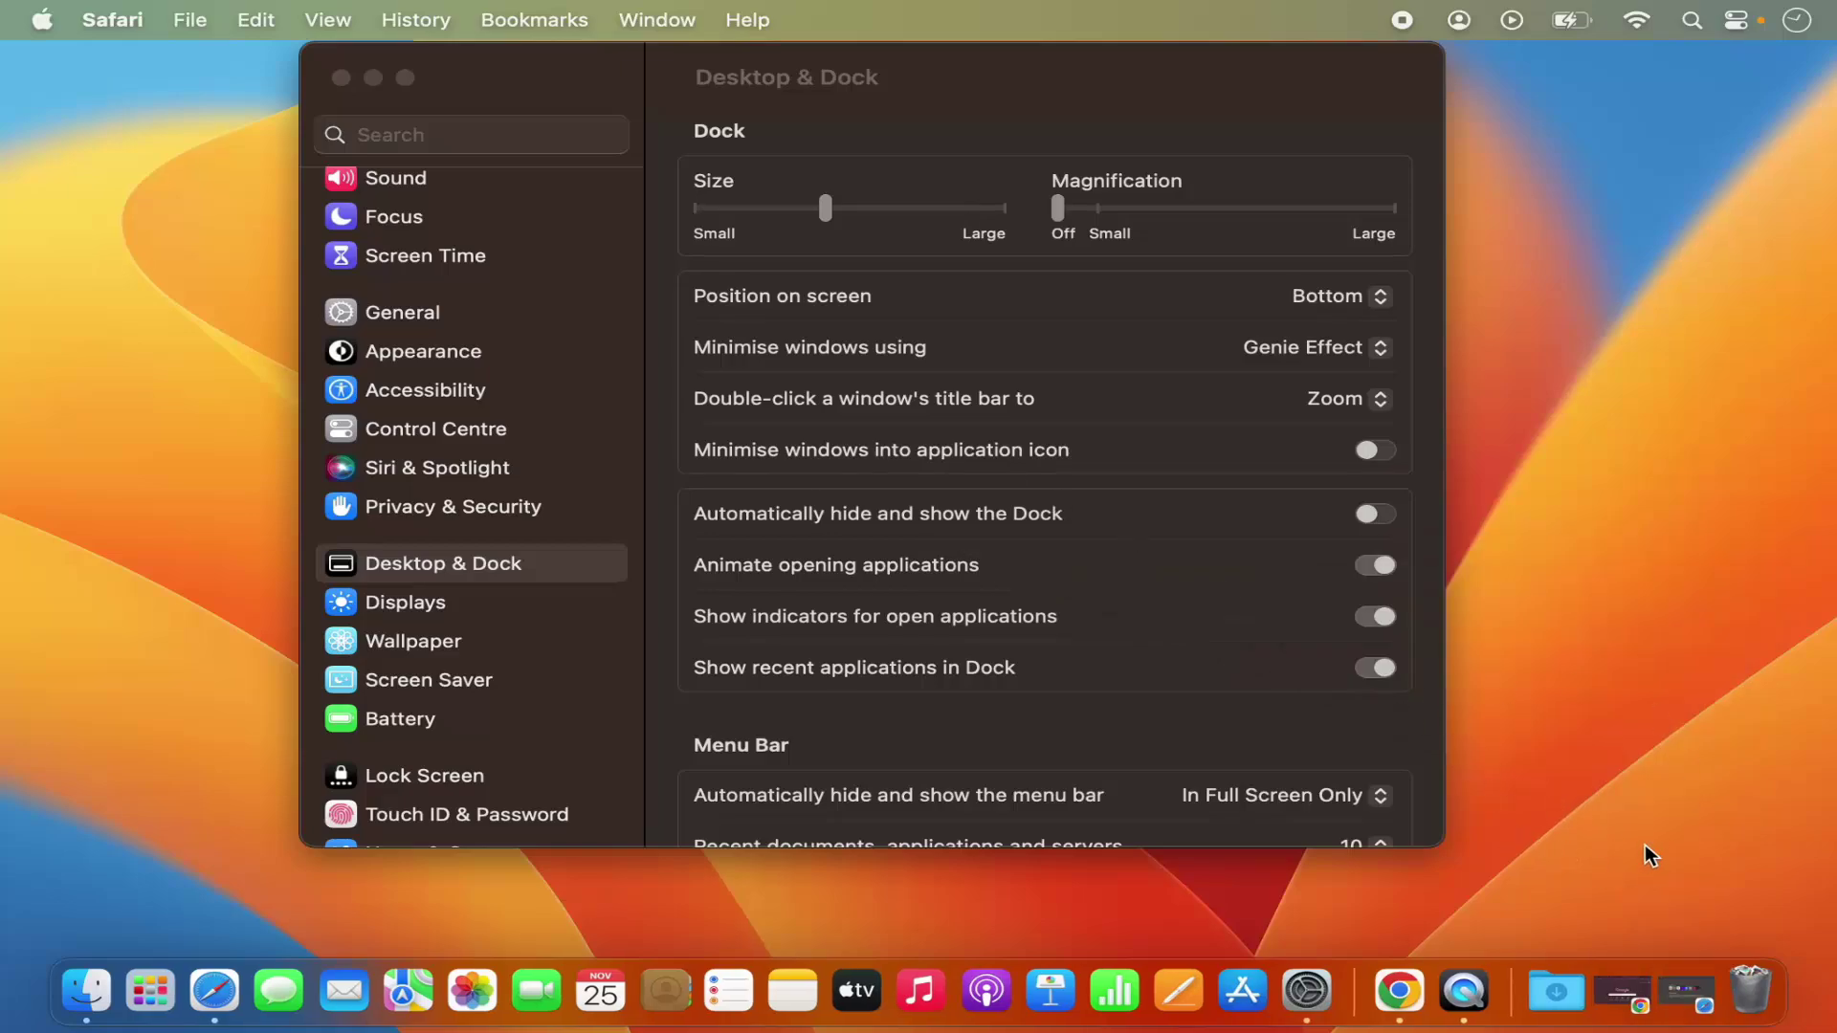
{"action": "left_click", "coordinate": [1314, 353]}
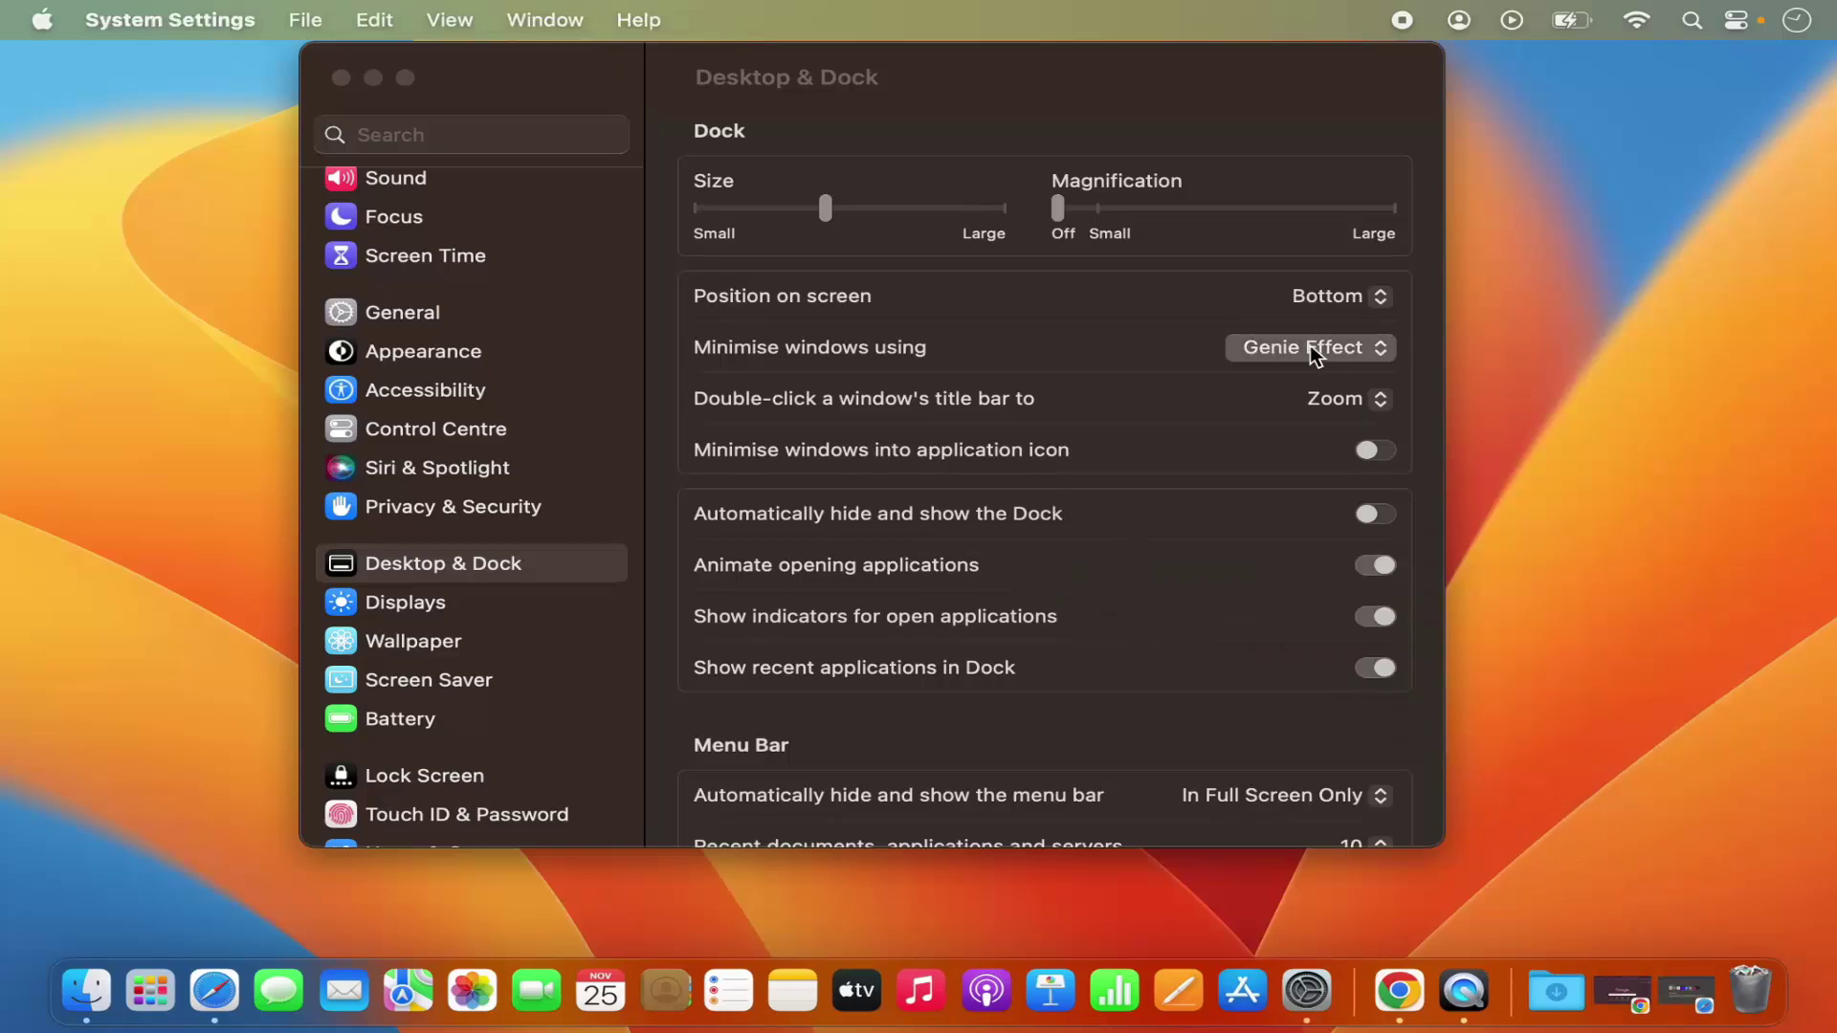
{"action": "left_click", "coordinate": [1315, 353]}
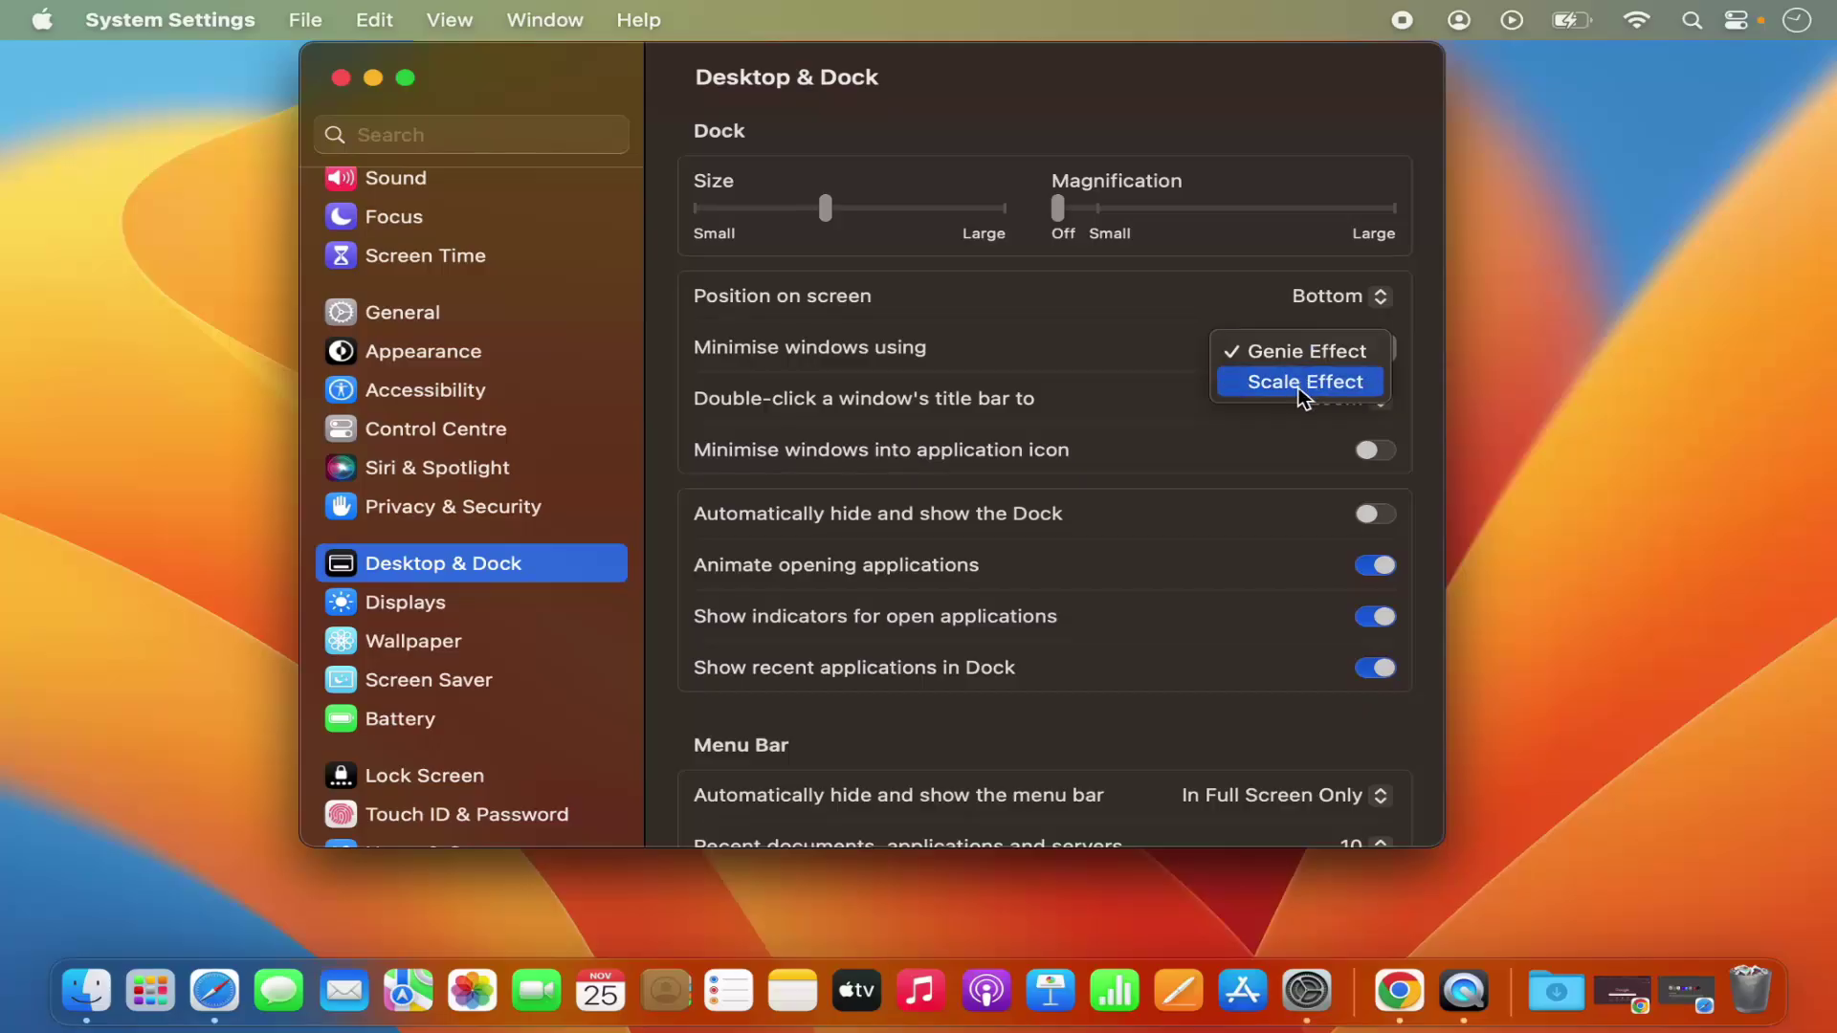
{"action": "left_click", "coordinate": [1182, 365]}
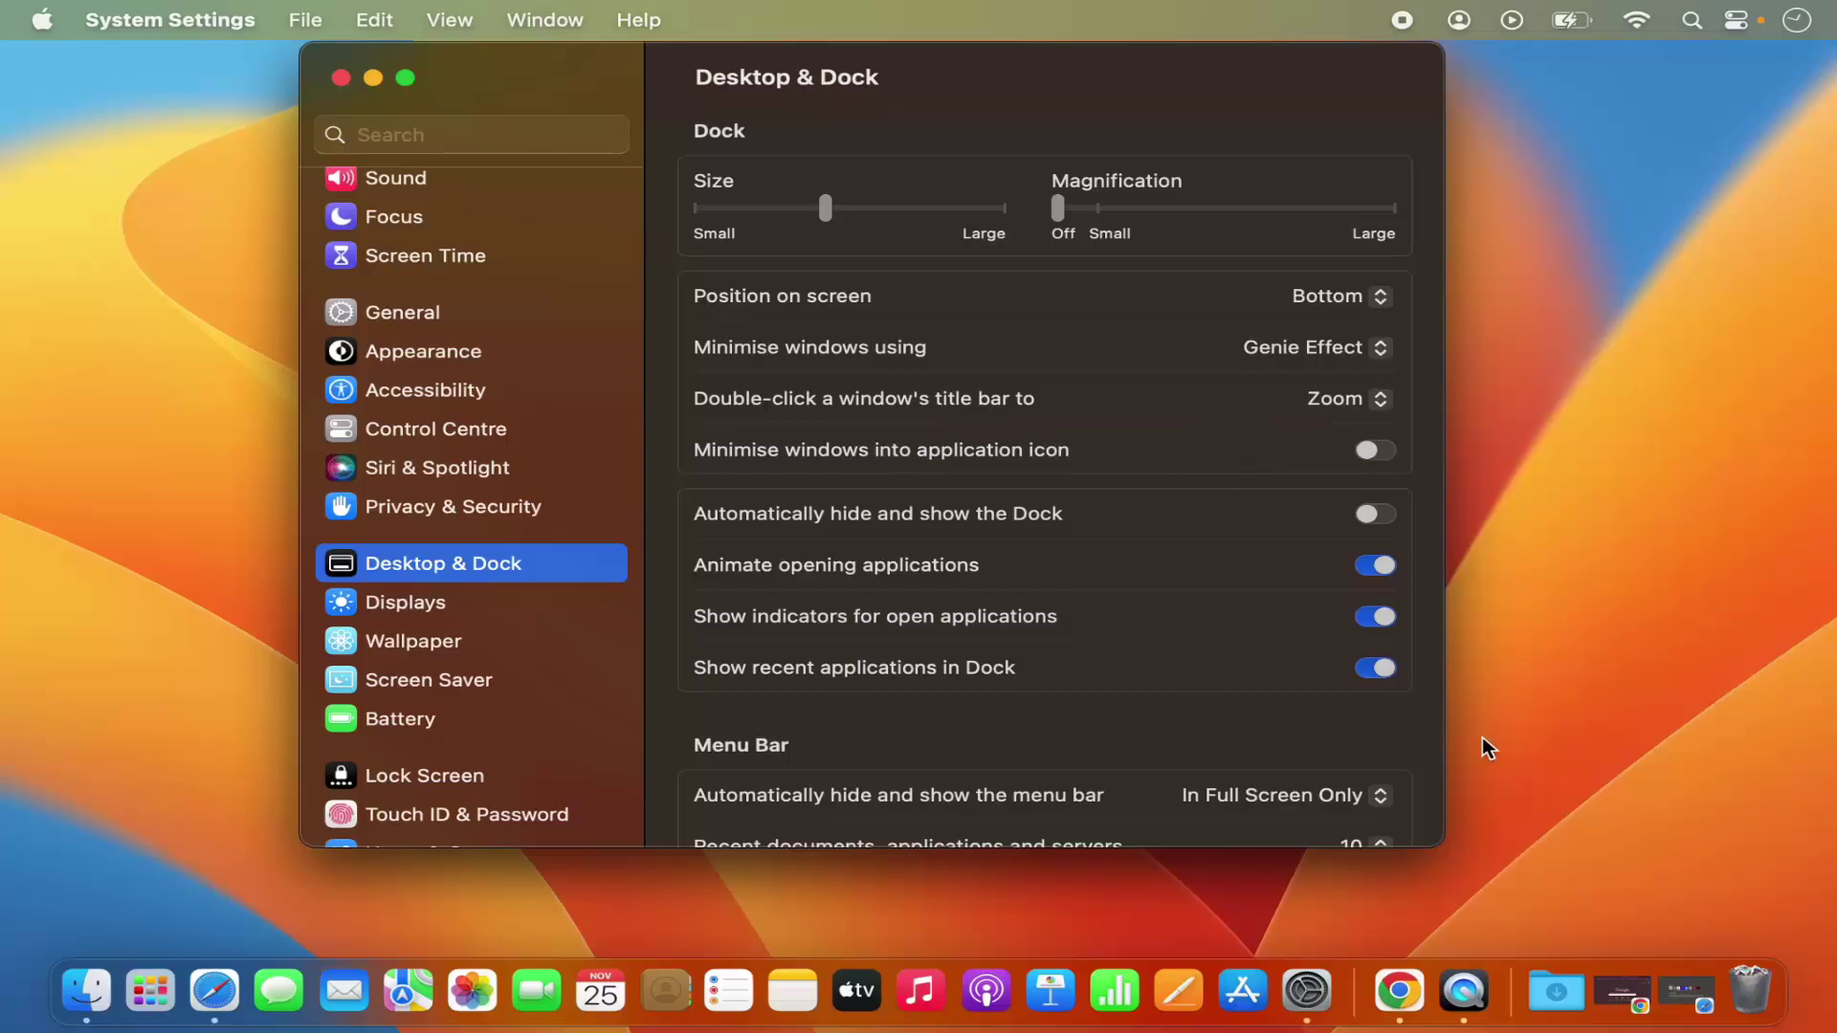
{"action": "left_click", "coordinate": [1674, 999]}
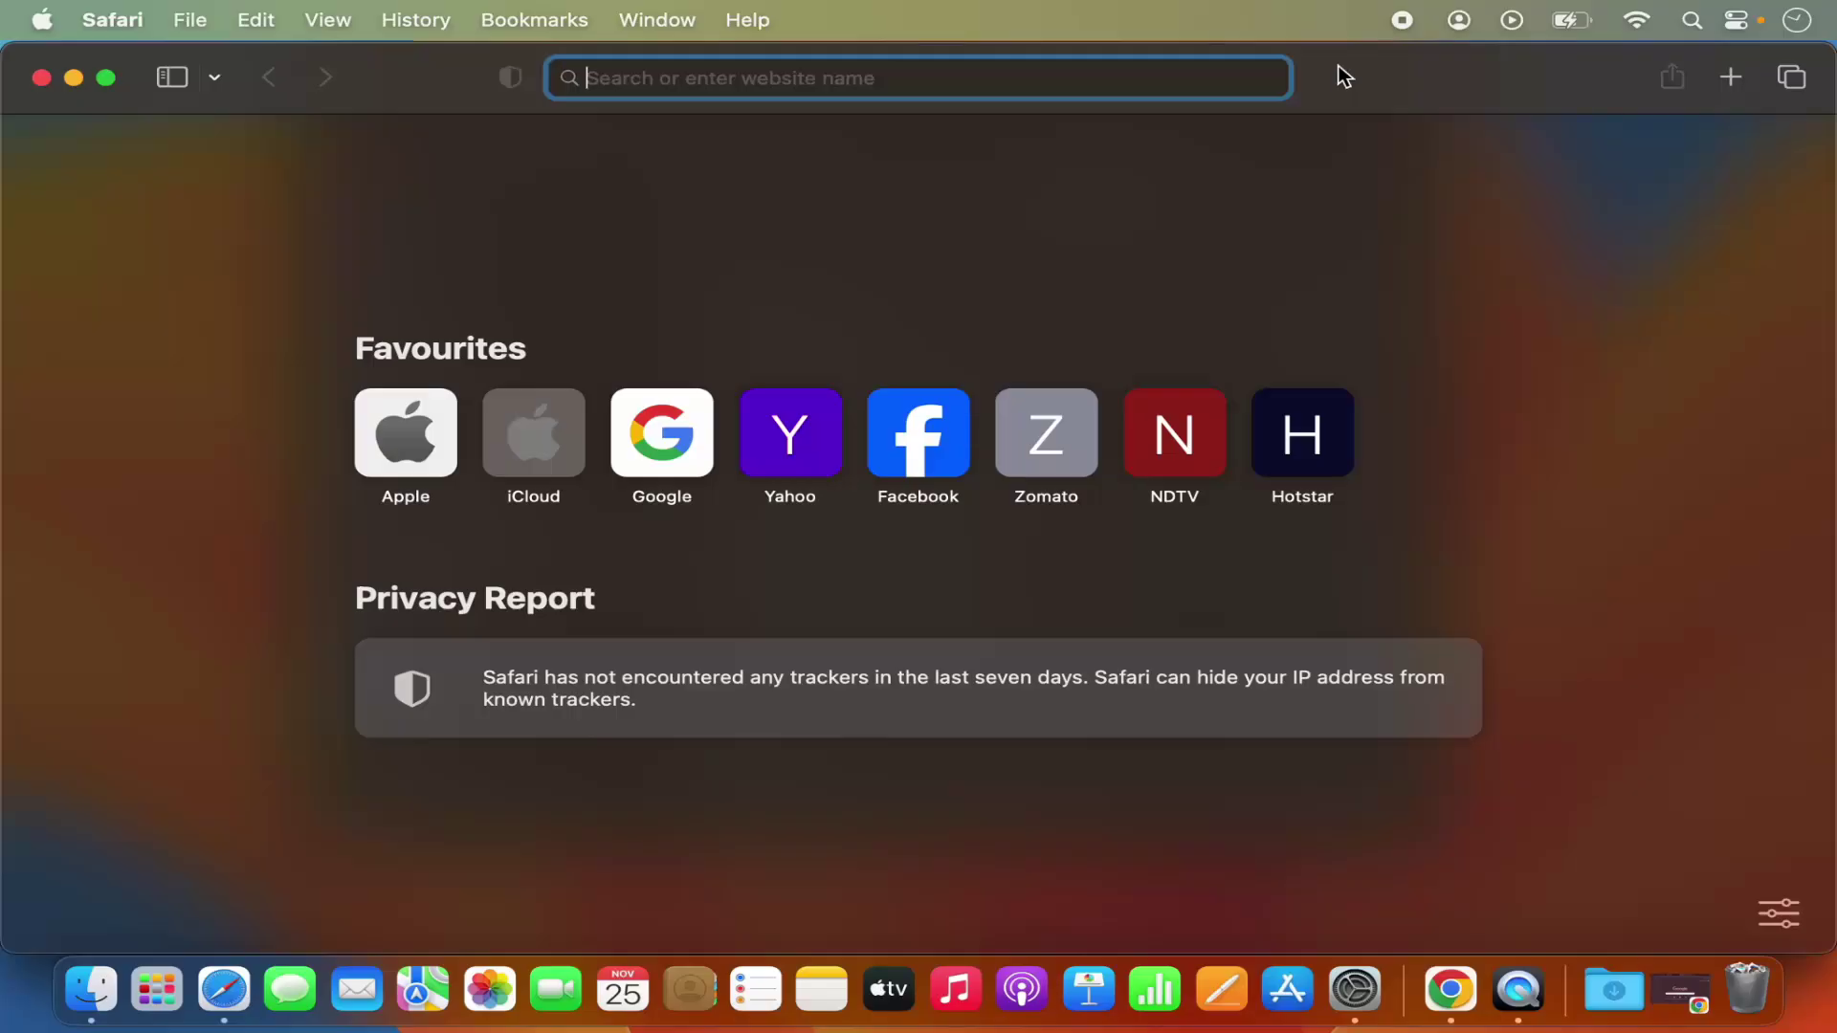
{"action": "double_click", "coordinate": [1340, 77]}
{"action": "double_click", "coordinate": [1045, 149]}
{"action": "left_click", "coordinate": [44, 78]}
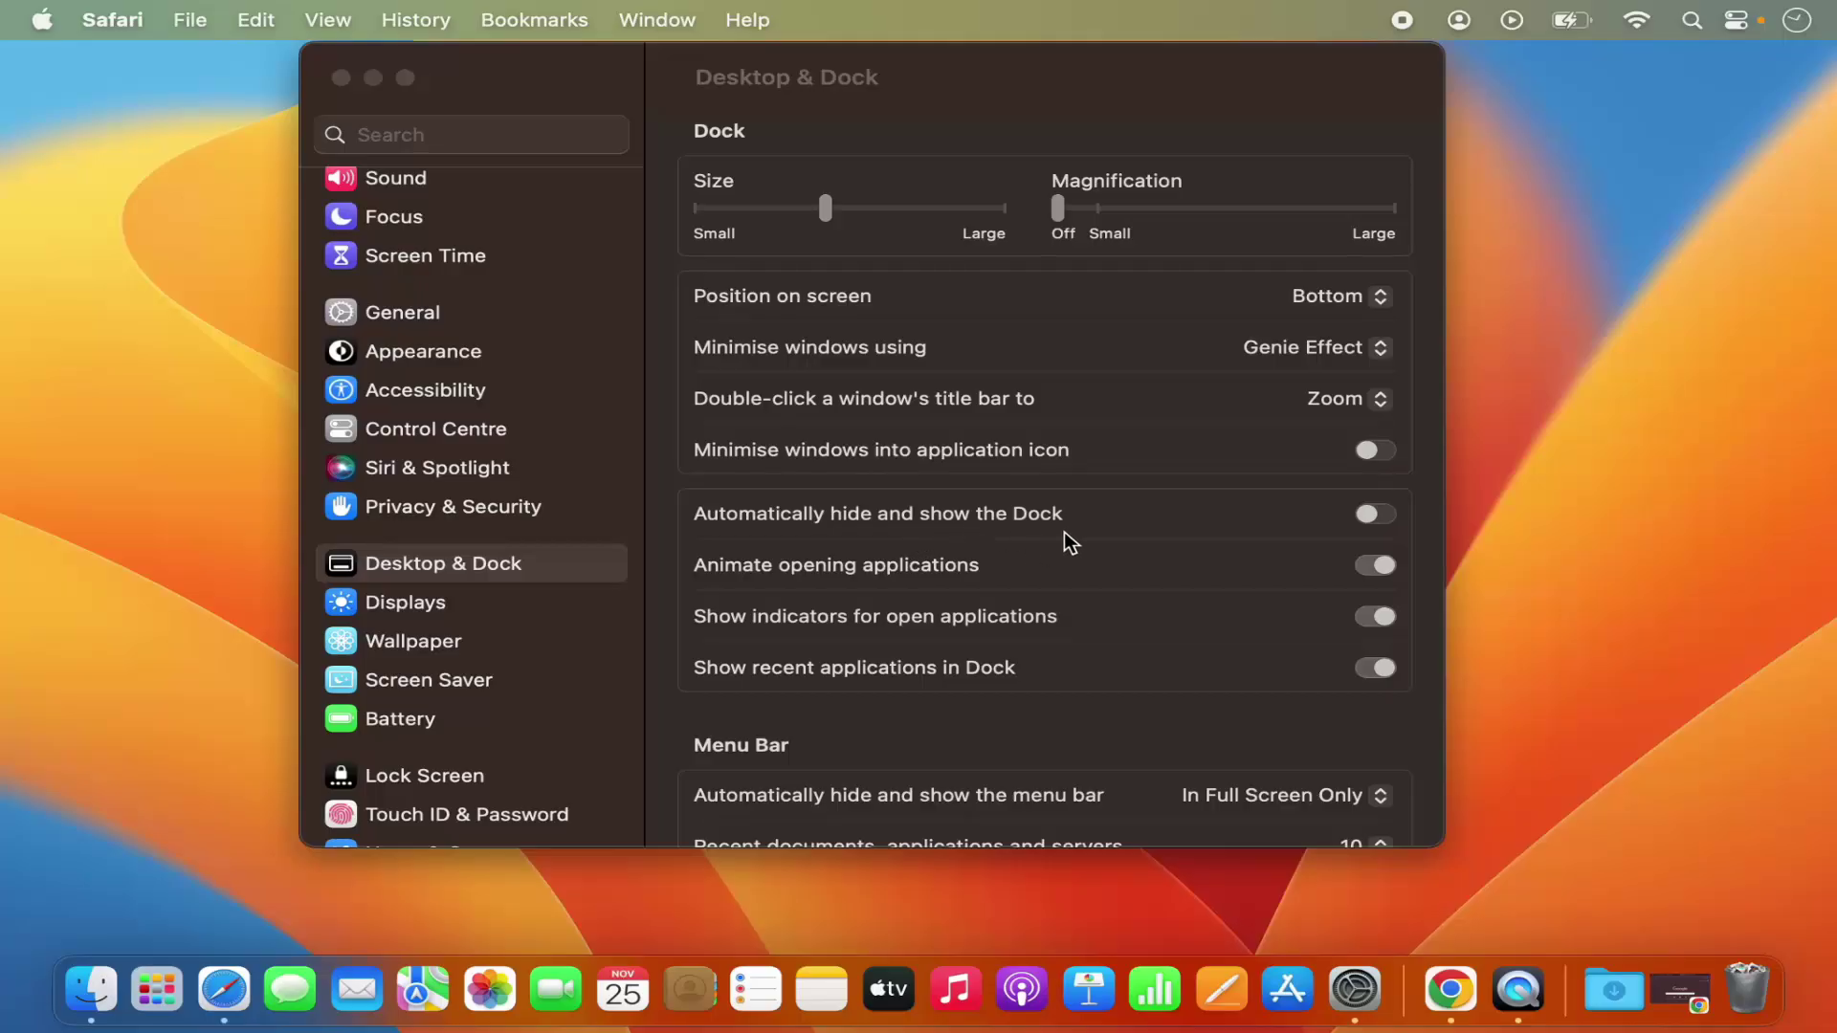
{"action": "left_click", "coordinate": [1387, 524]}
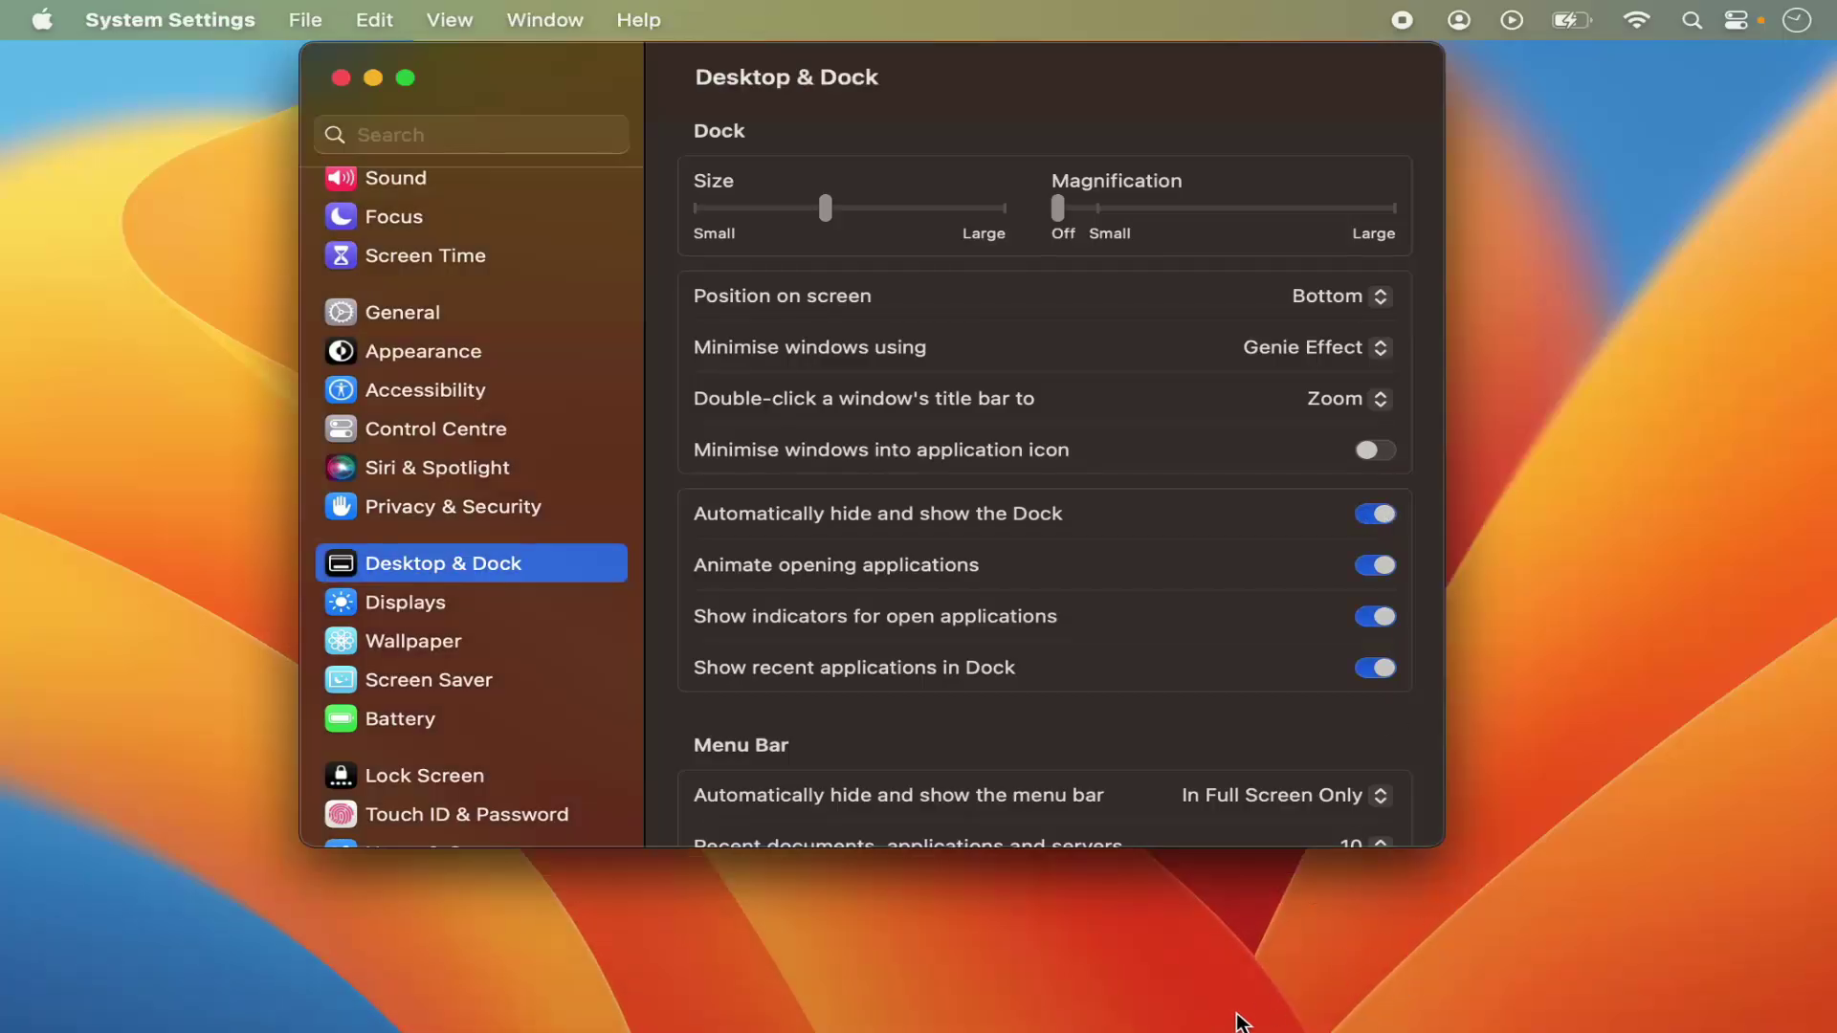
{"action": "mouse_move", "coordinate": [1227, 1030]}
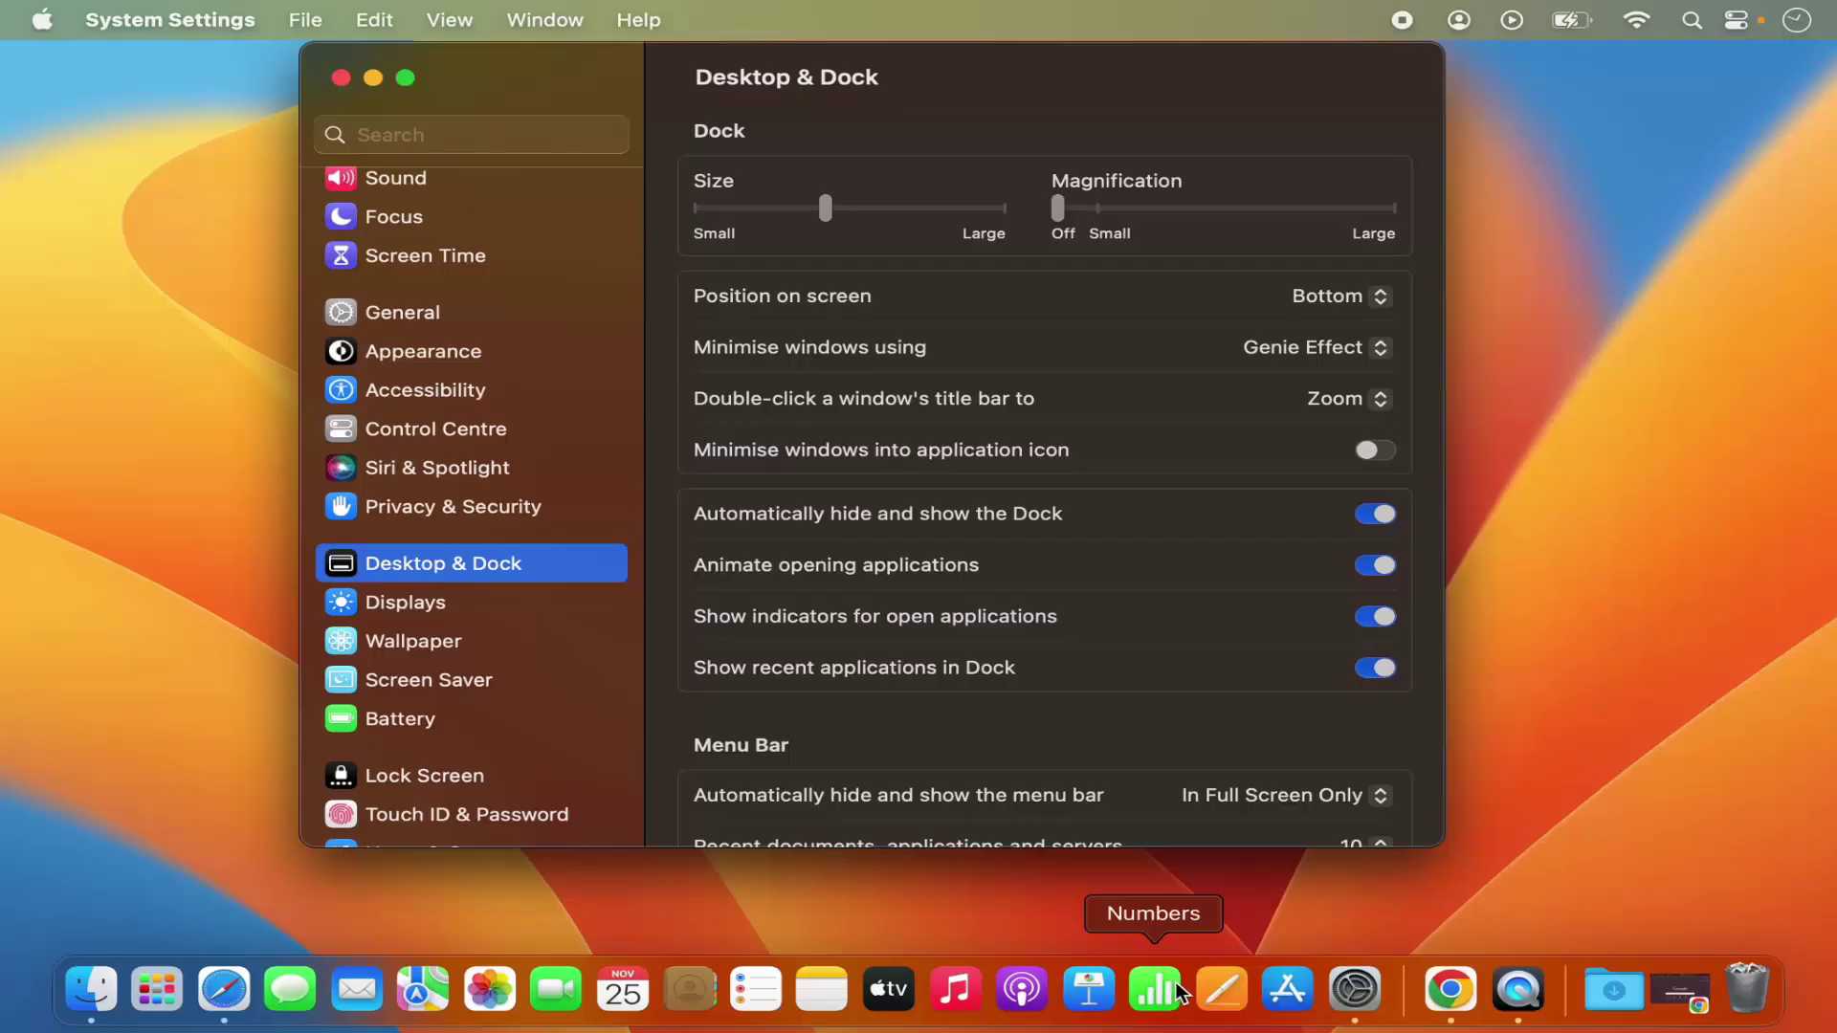
{"action": "left_click", "coordinate": [1368, 512]}
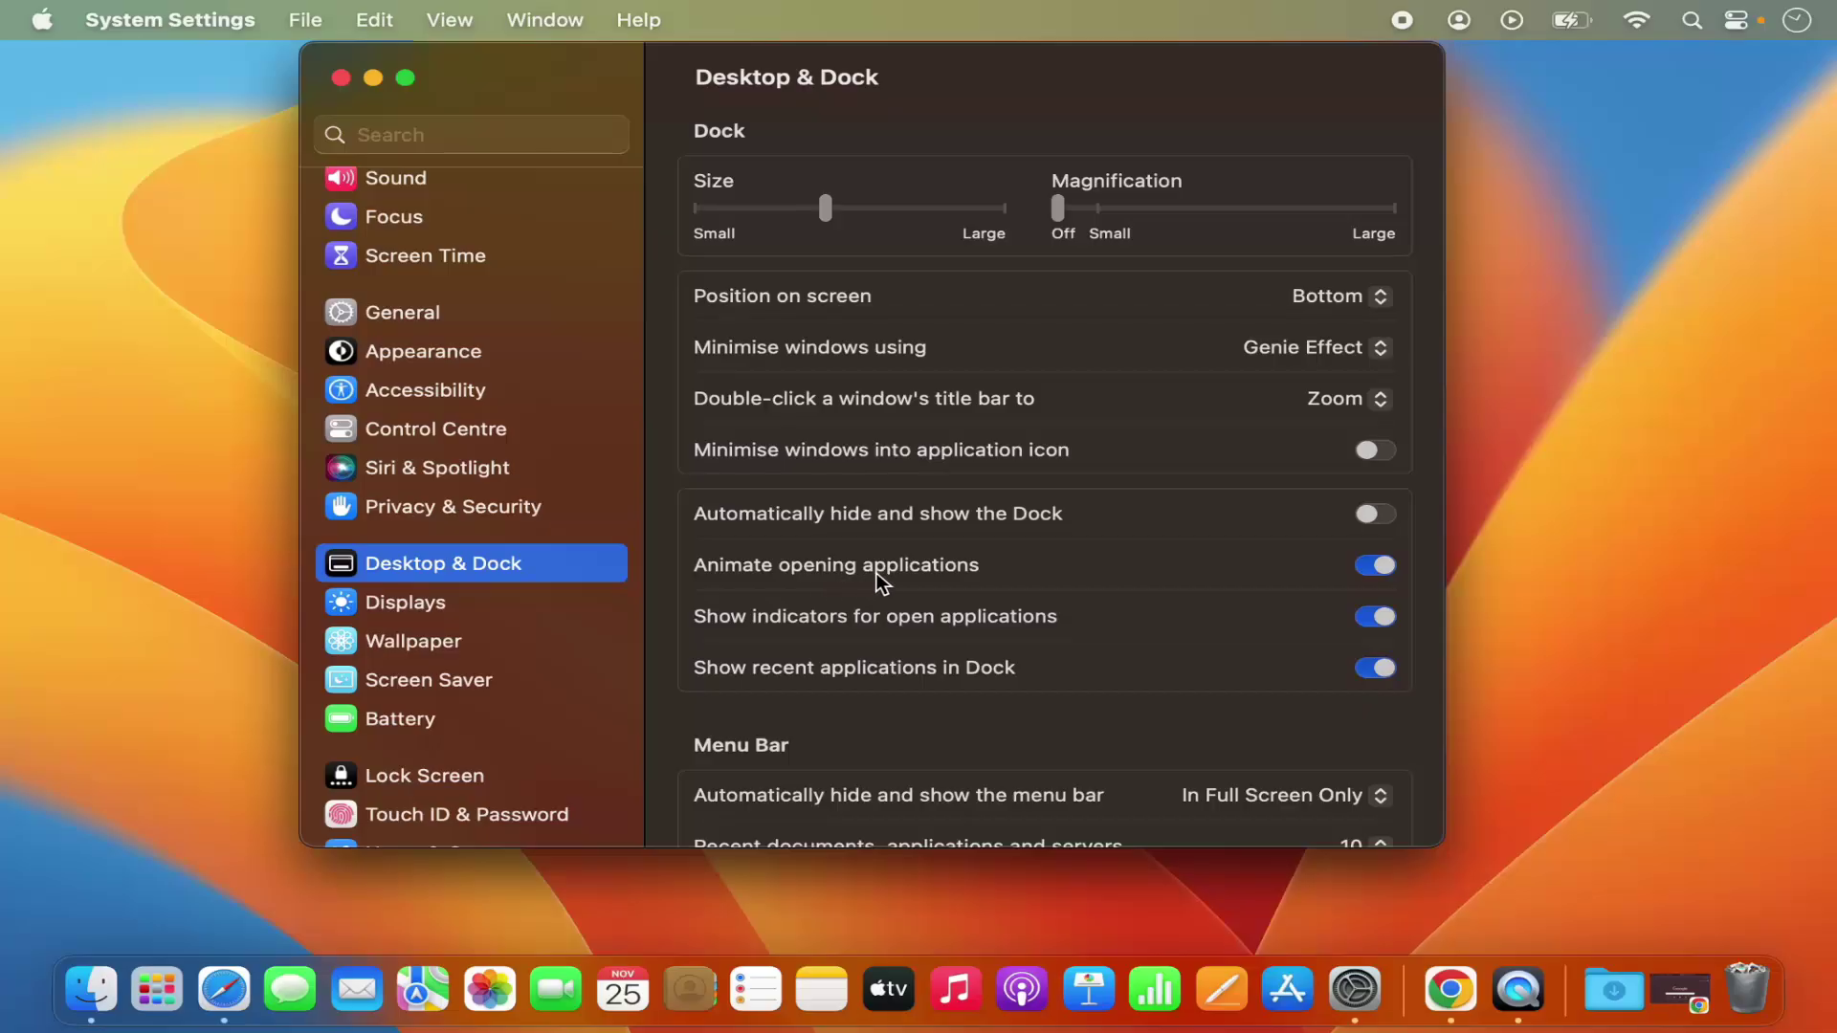
{"action": "scroll", "coordinate": [888, 579], "scroll_direction": "down", "scroll_amount": 5}
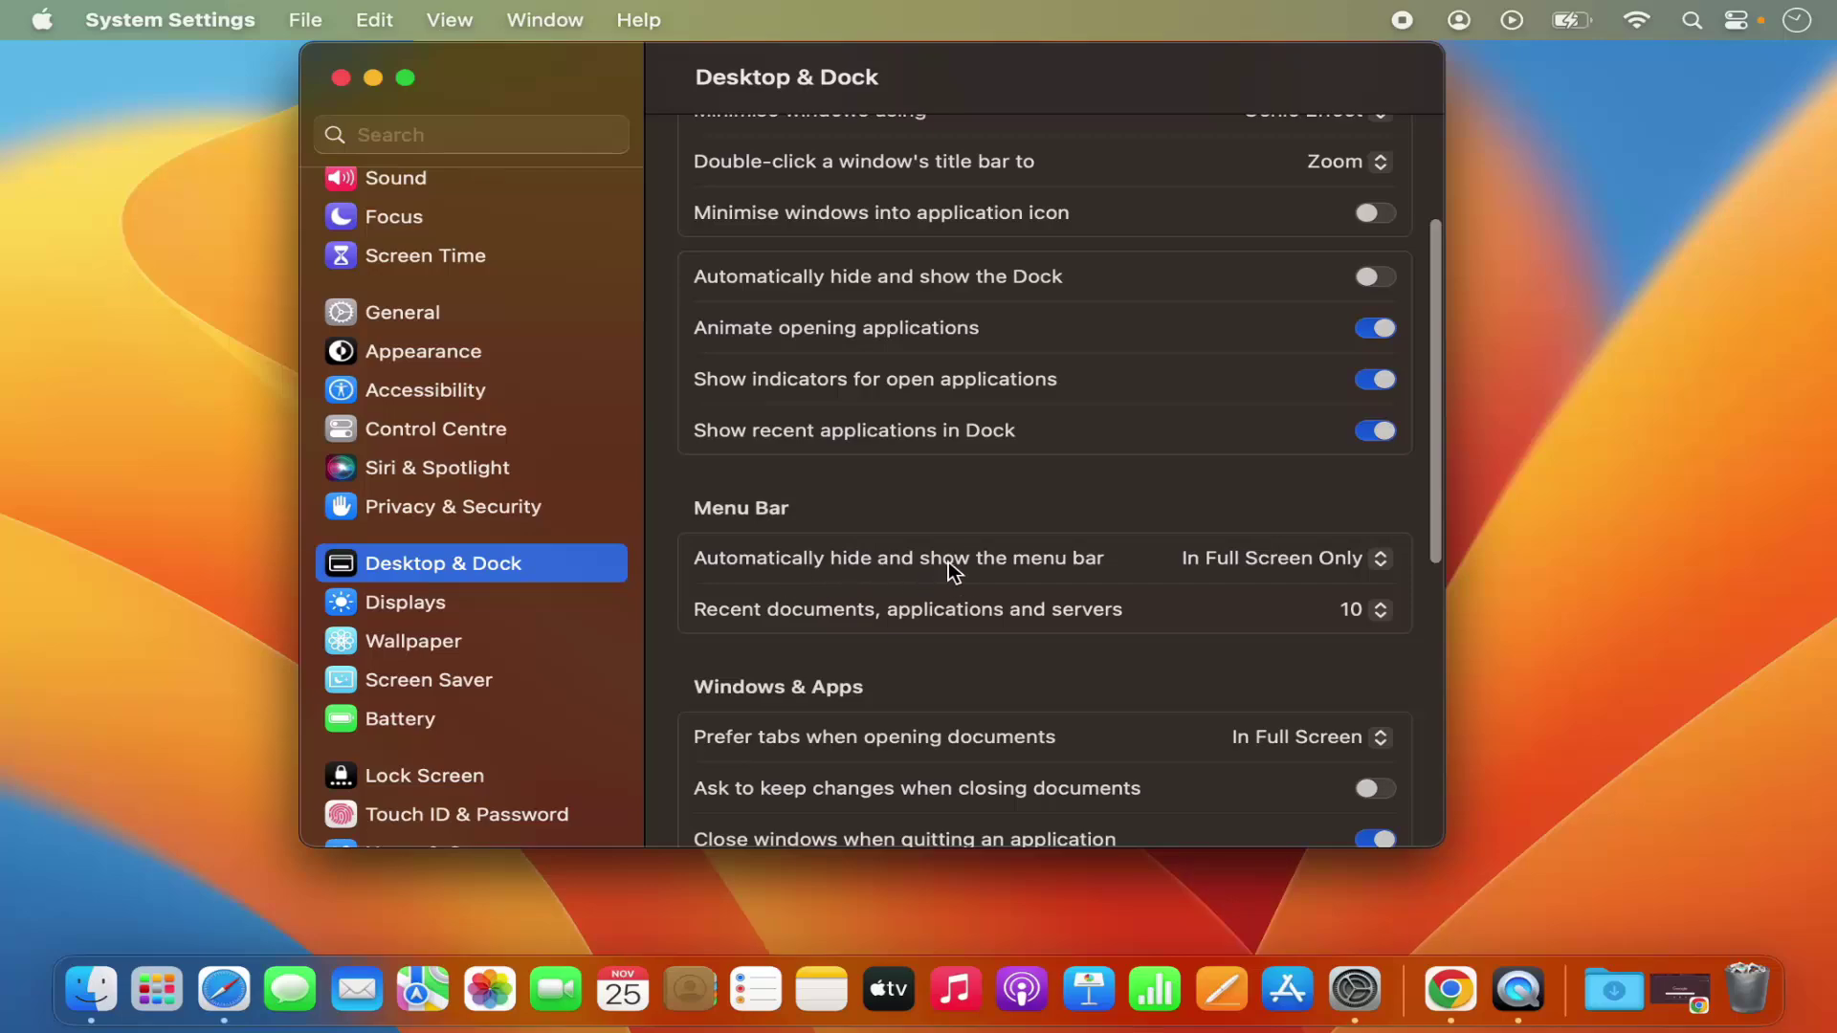
{"action": "left_click", "coordinate": [1226, 567]}
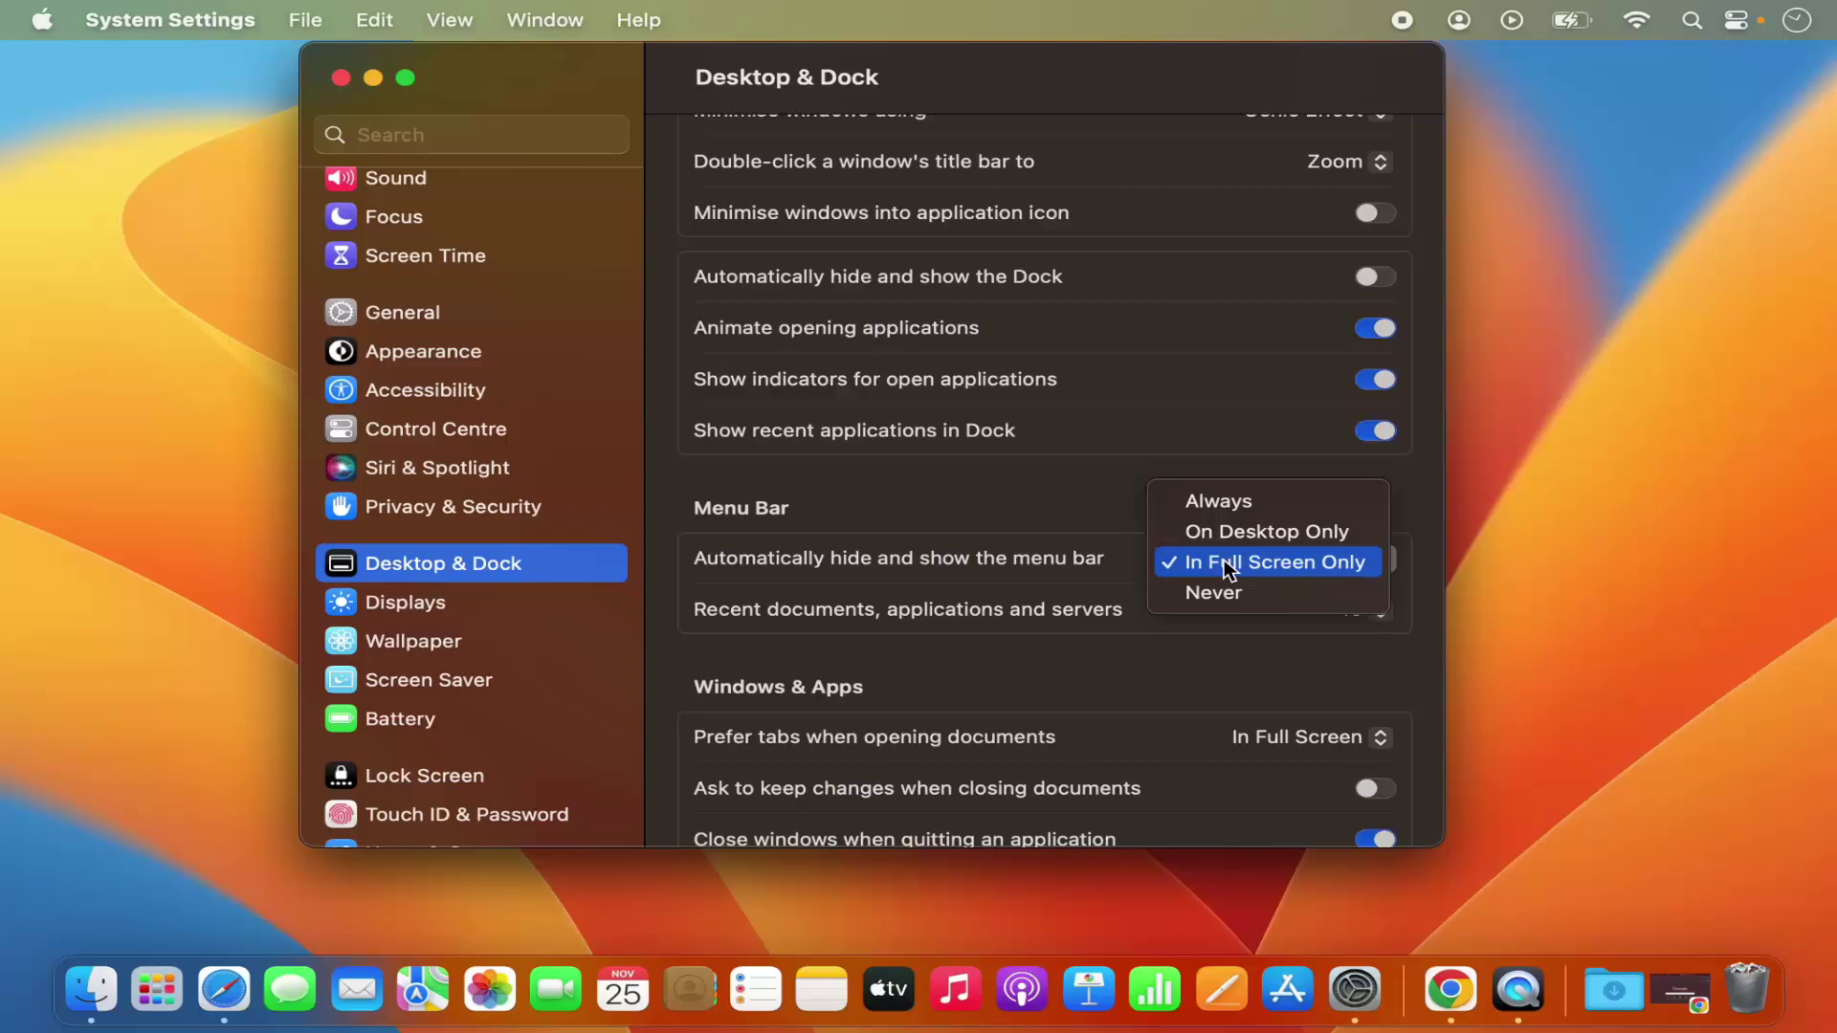
{"action": "left_click", "coordinate": [1221, 592]}
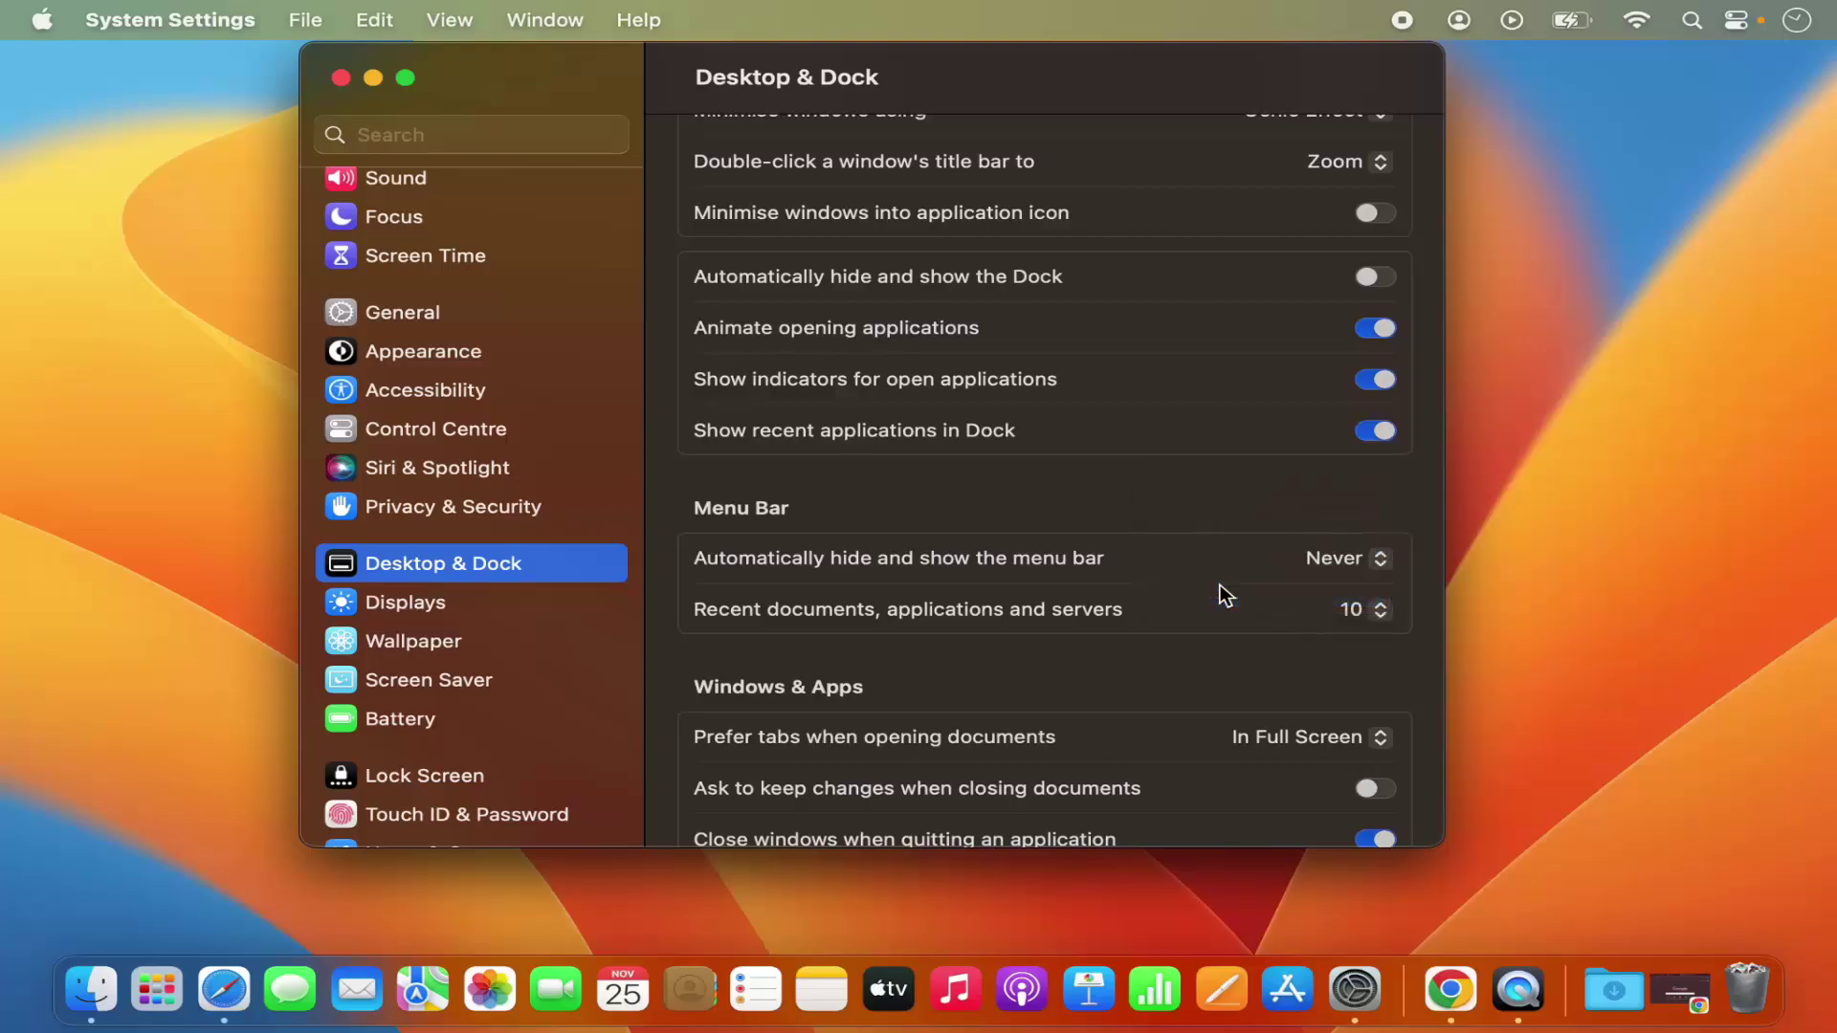
{"action": "left_click", "coordinate": [1328, 559]}
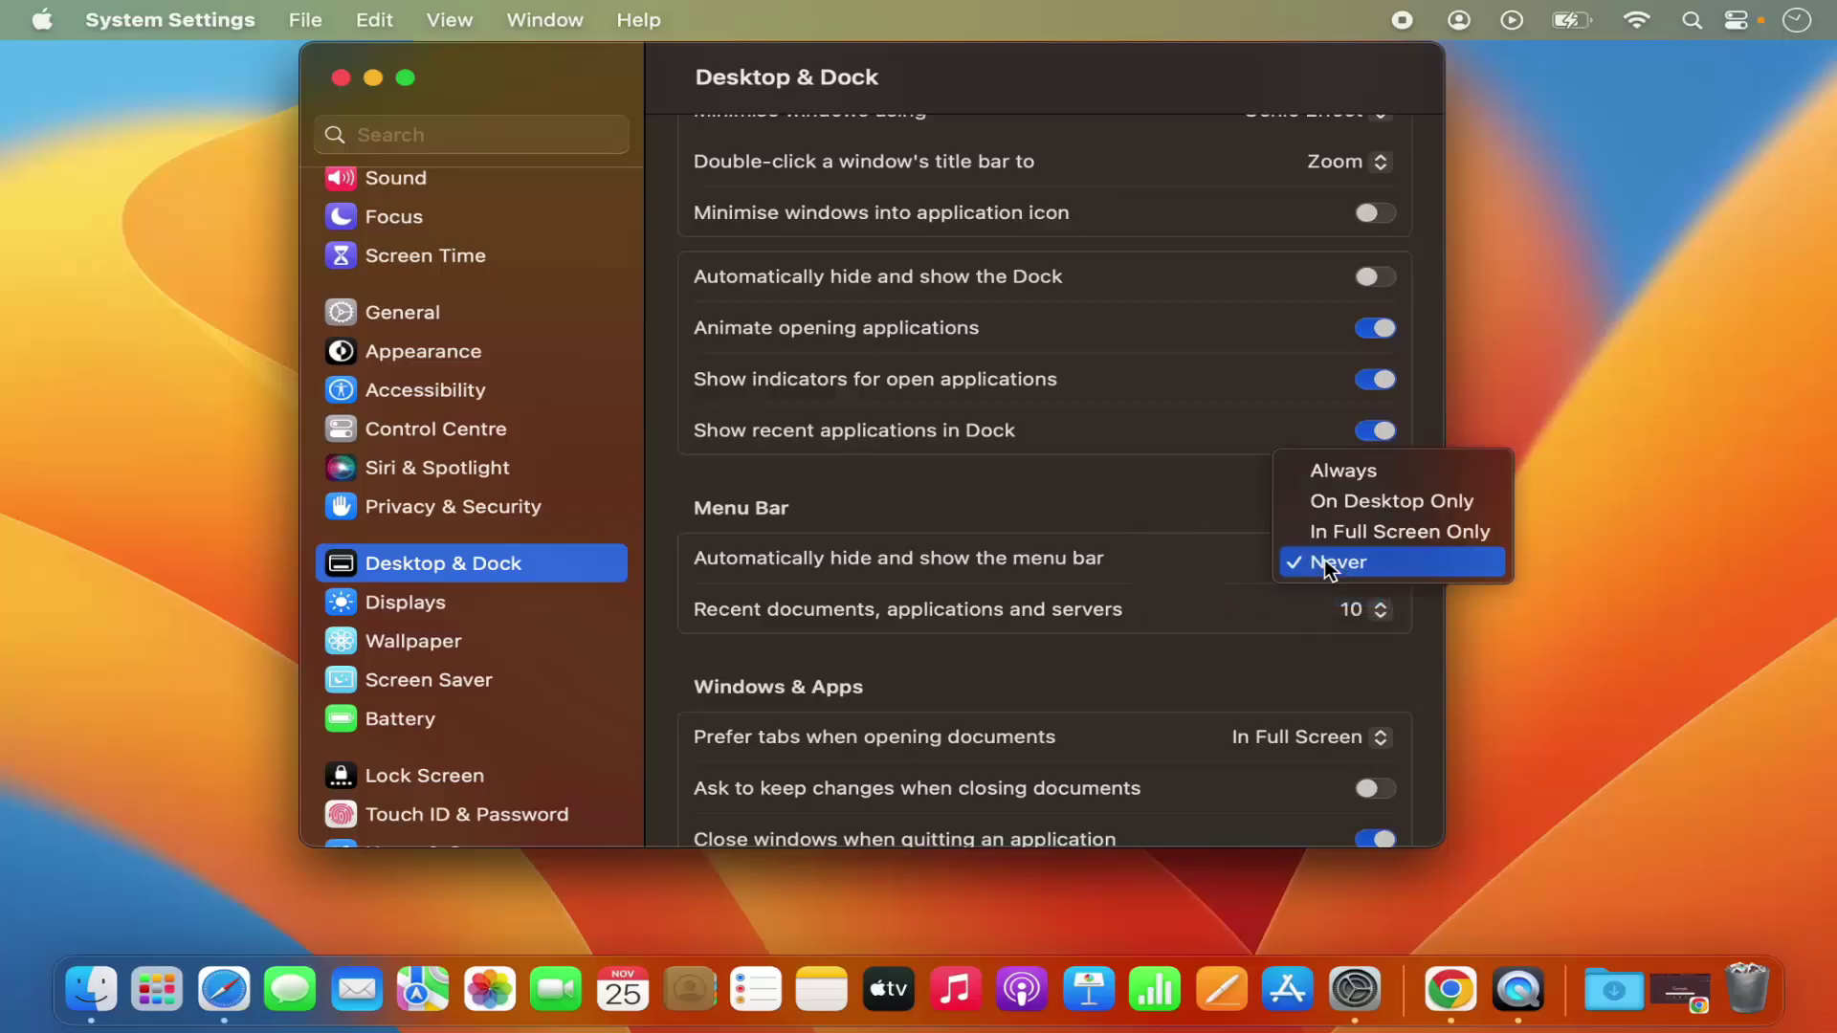
{"action": "left_click", "coordinate": [1332, 469]}
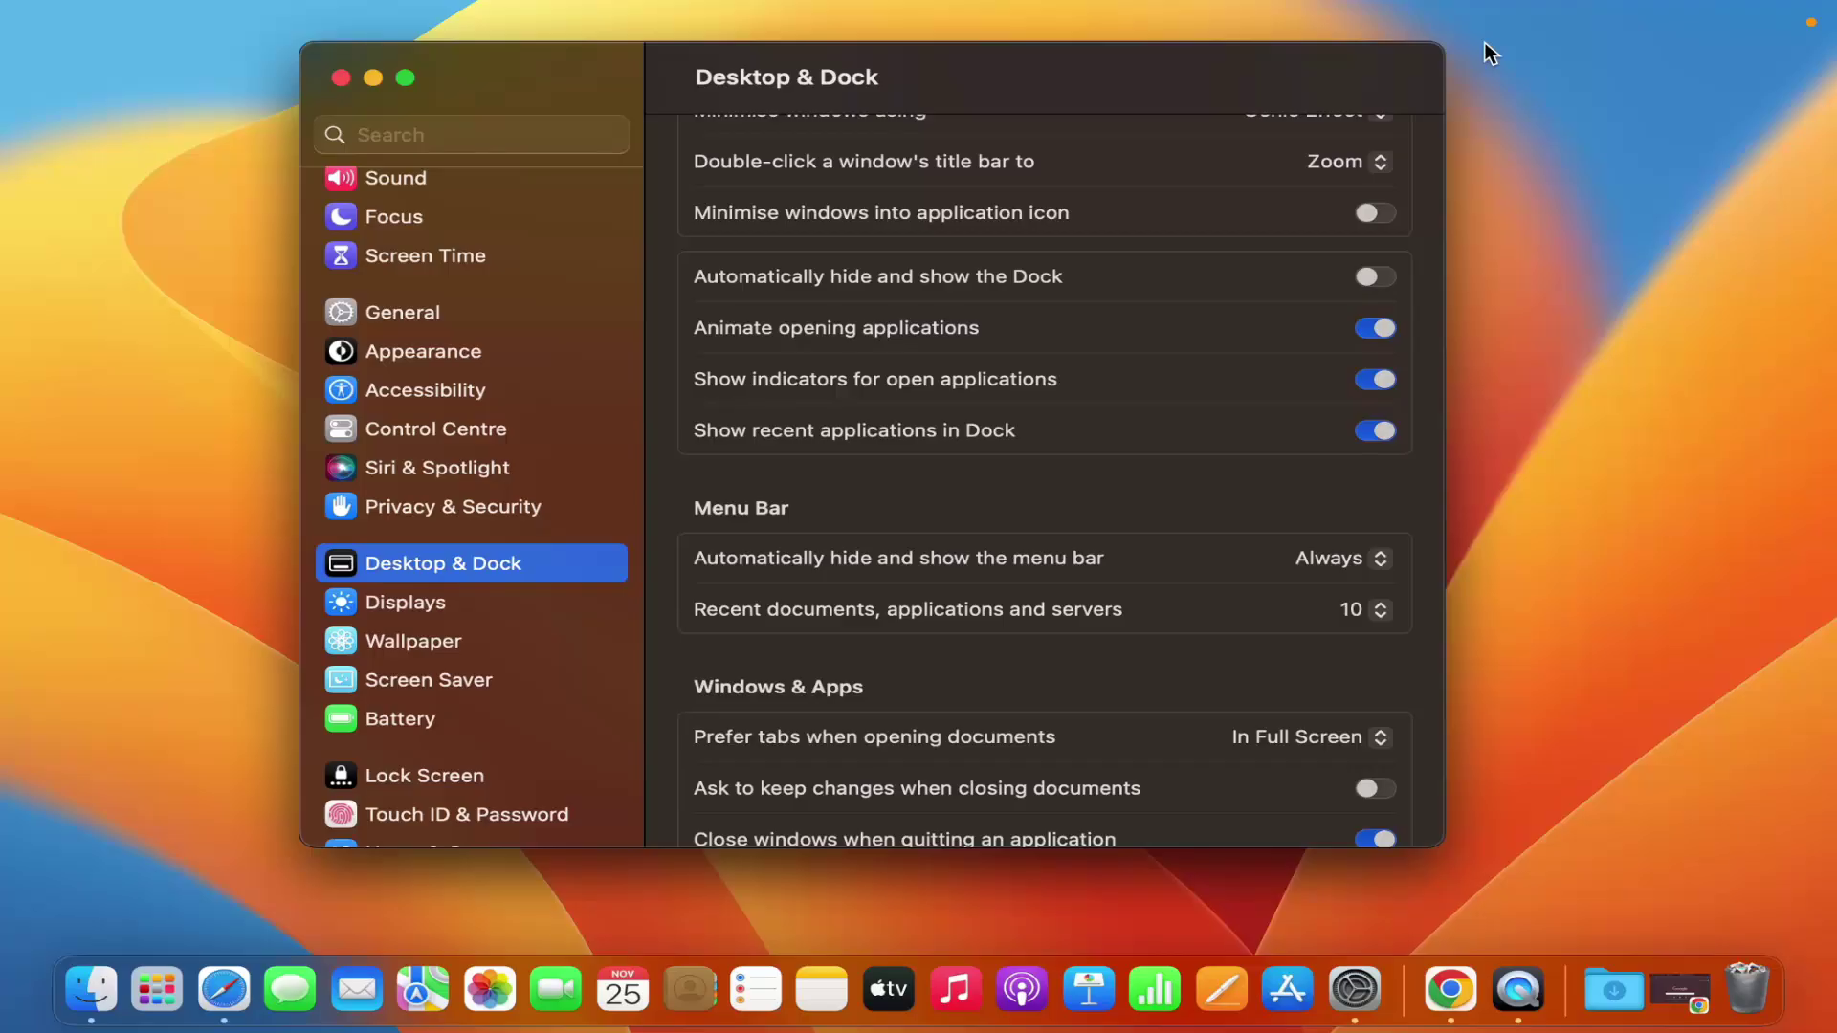
{"action": "mouse_move", "coordinate": [1461, 6]}
{"action": "left_click", "coordinate": [1315, 557]}
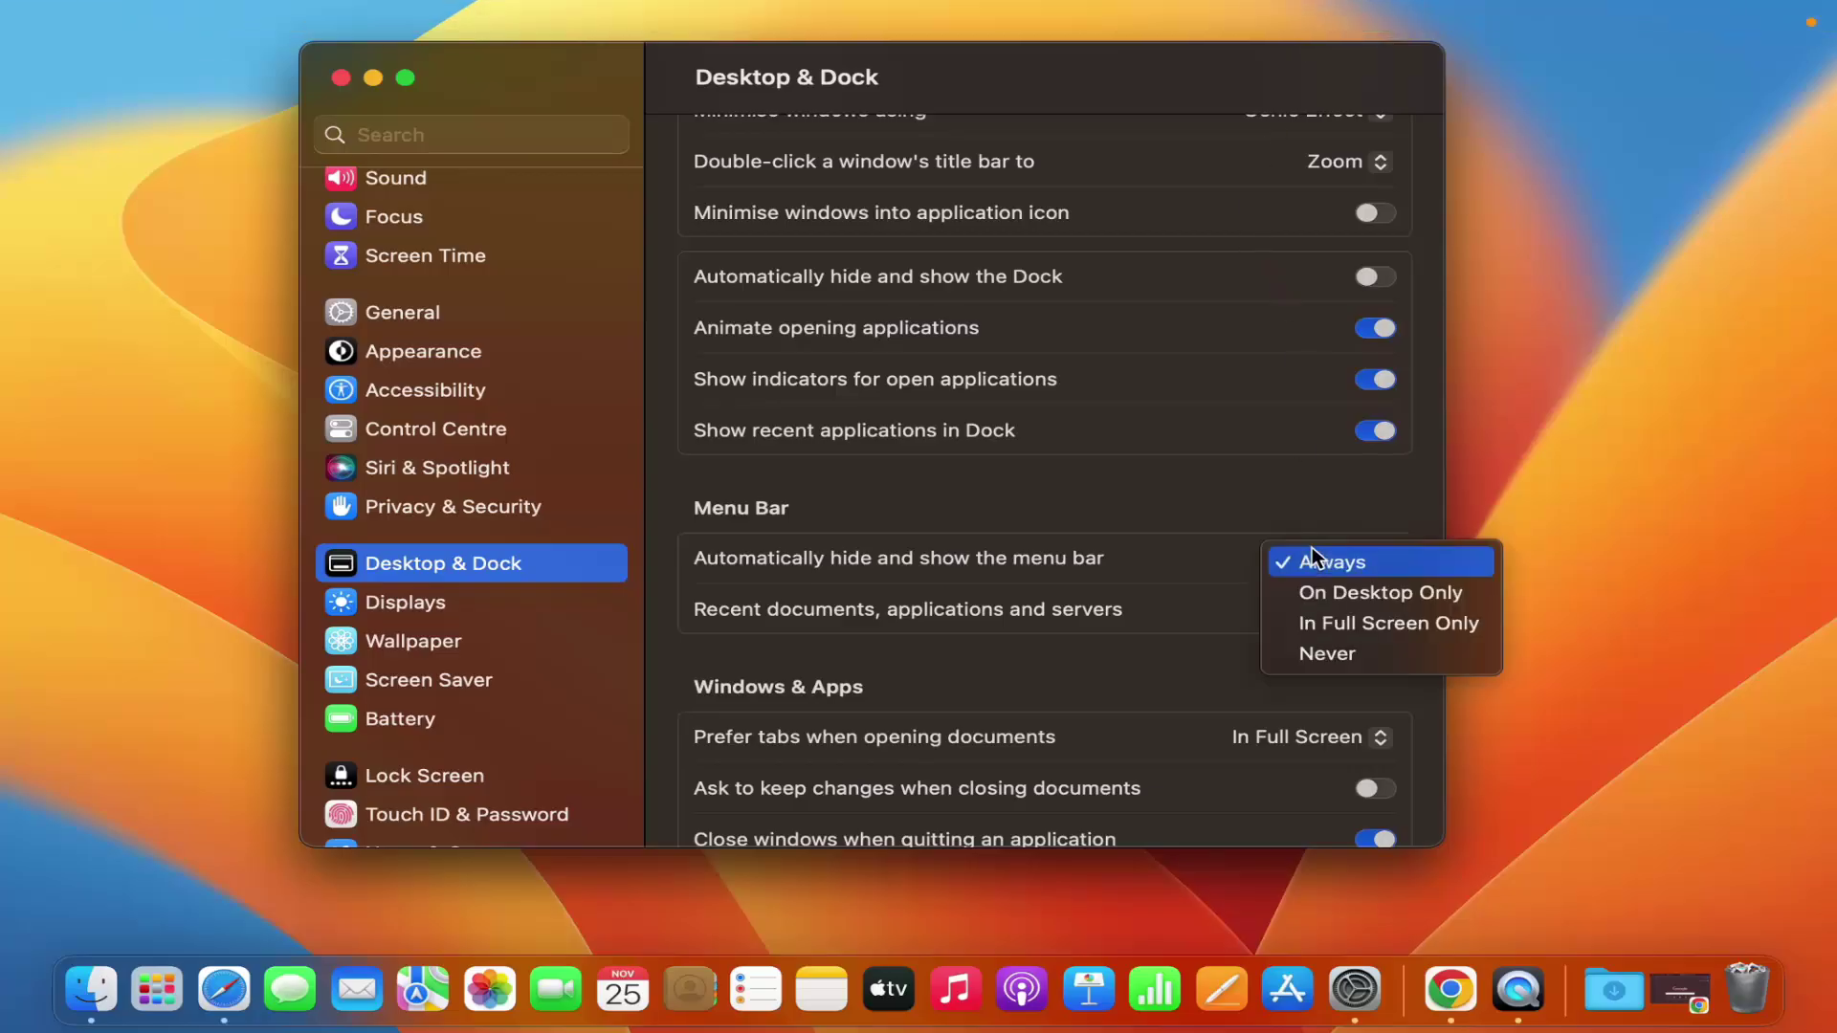
{"action": "left_click", "coordinate": [1328, 624]}
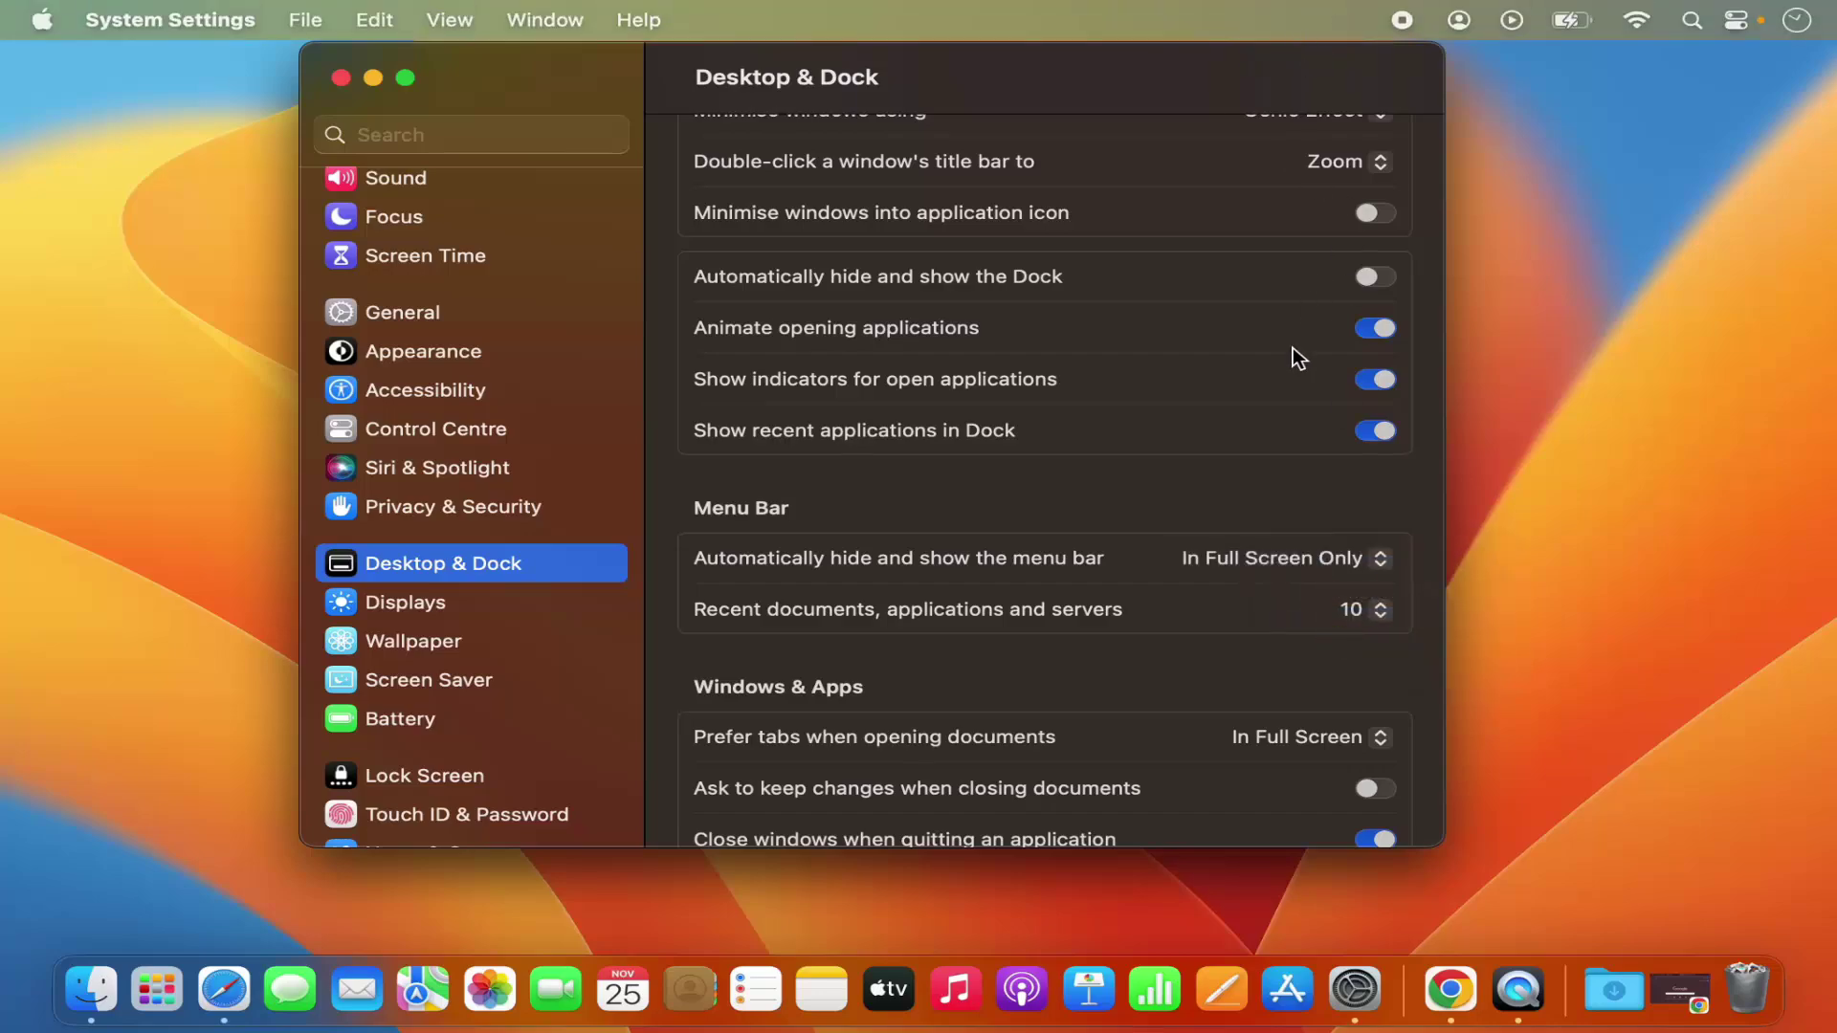
{"action": "scroll", "coordinate": [864, 564], "scroll_direction": "down", "scroll_amount": 3}
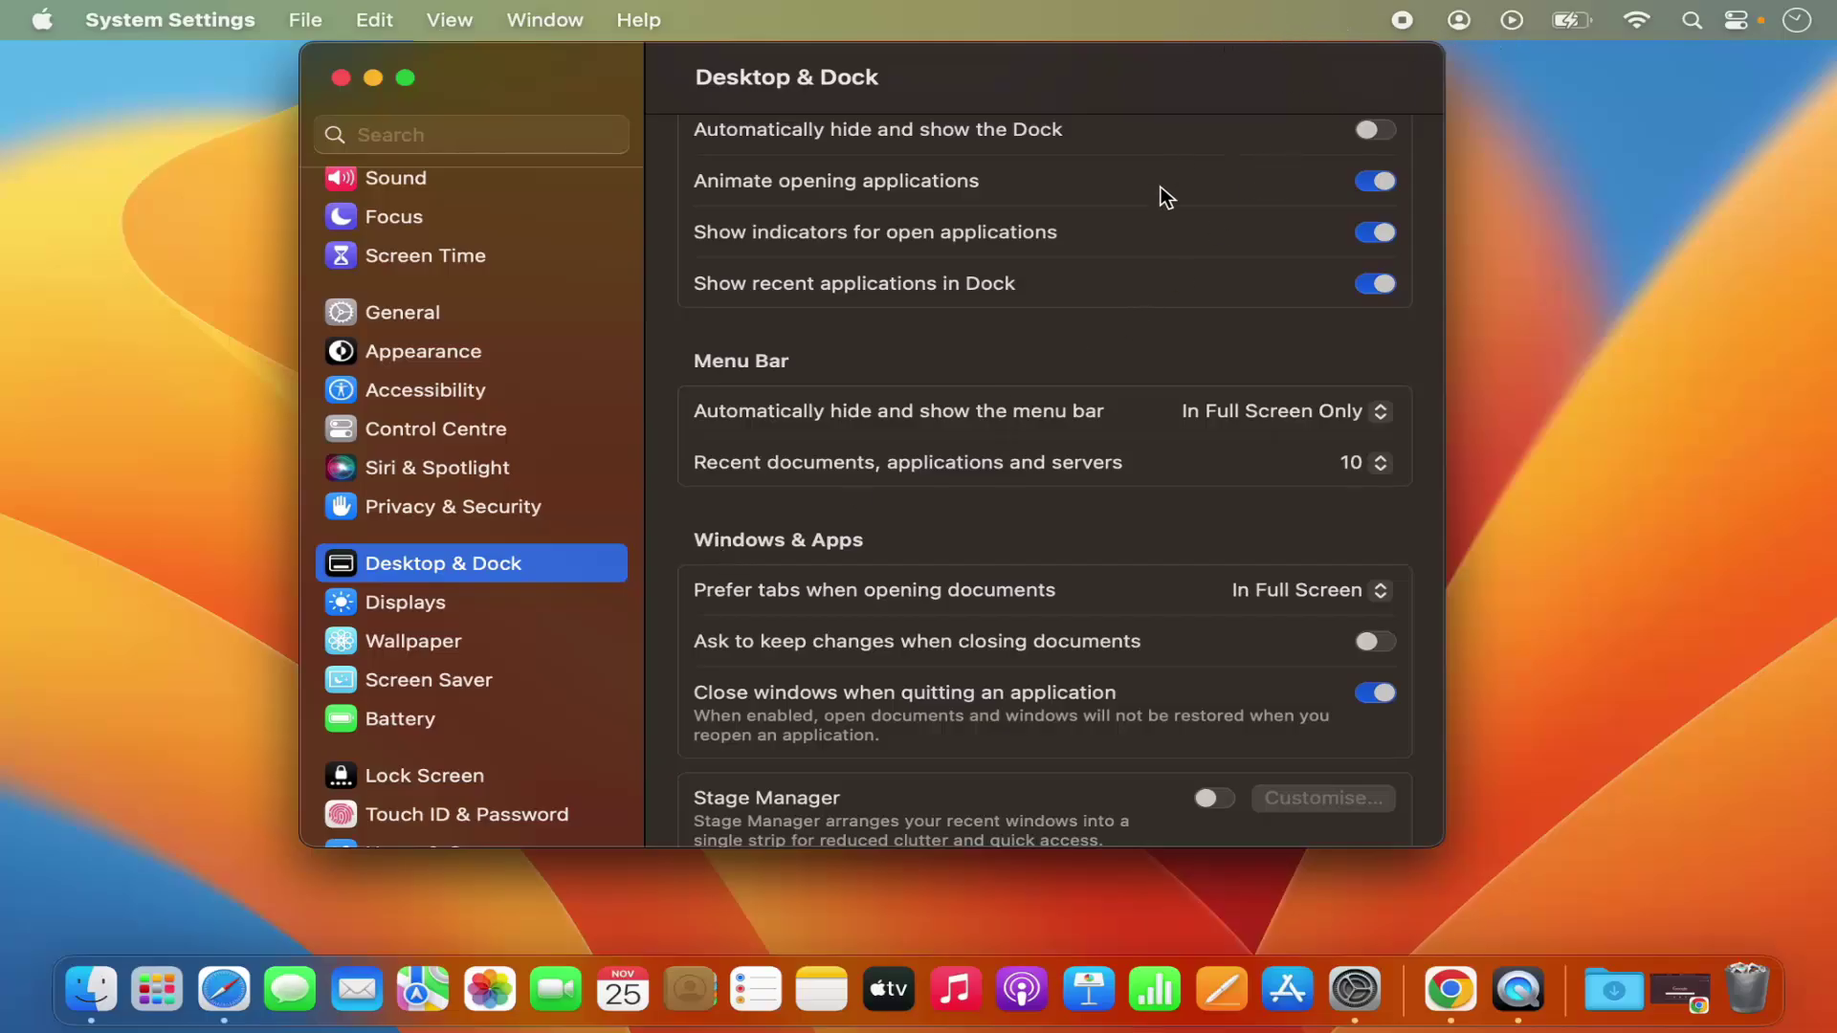
{"action": "scroll", "coordinate": [461, 595], "scroll_direction": "down", "scroll_amount": 4}
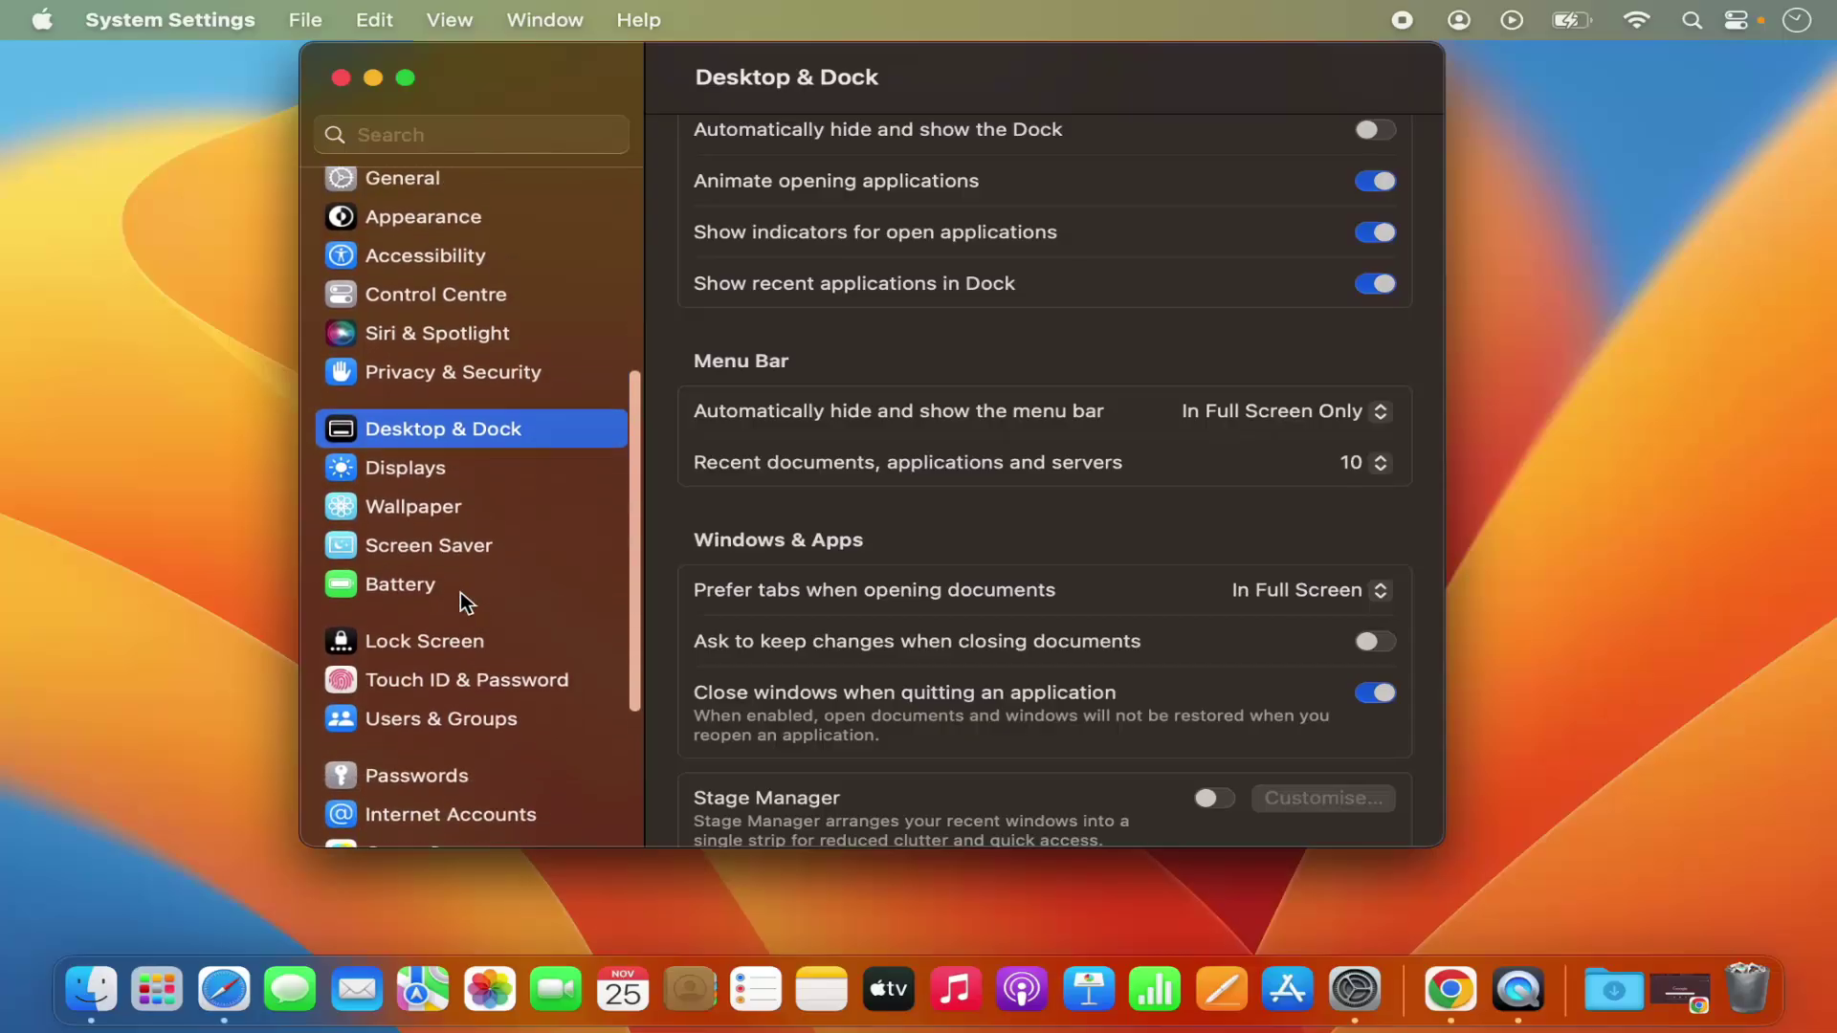
{"action": "scroll", "coordinate": [461, 595], "scroll_direction": "up", "scroll_amount": 8}
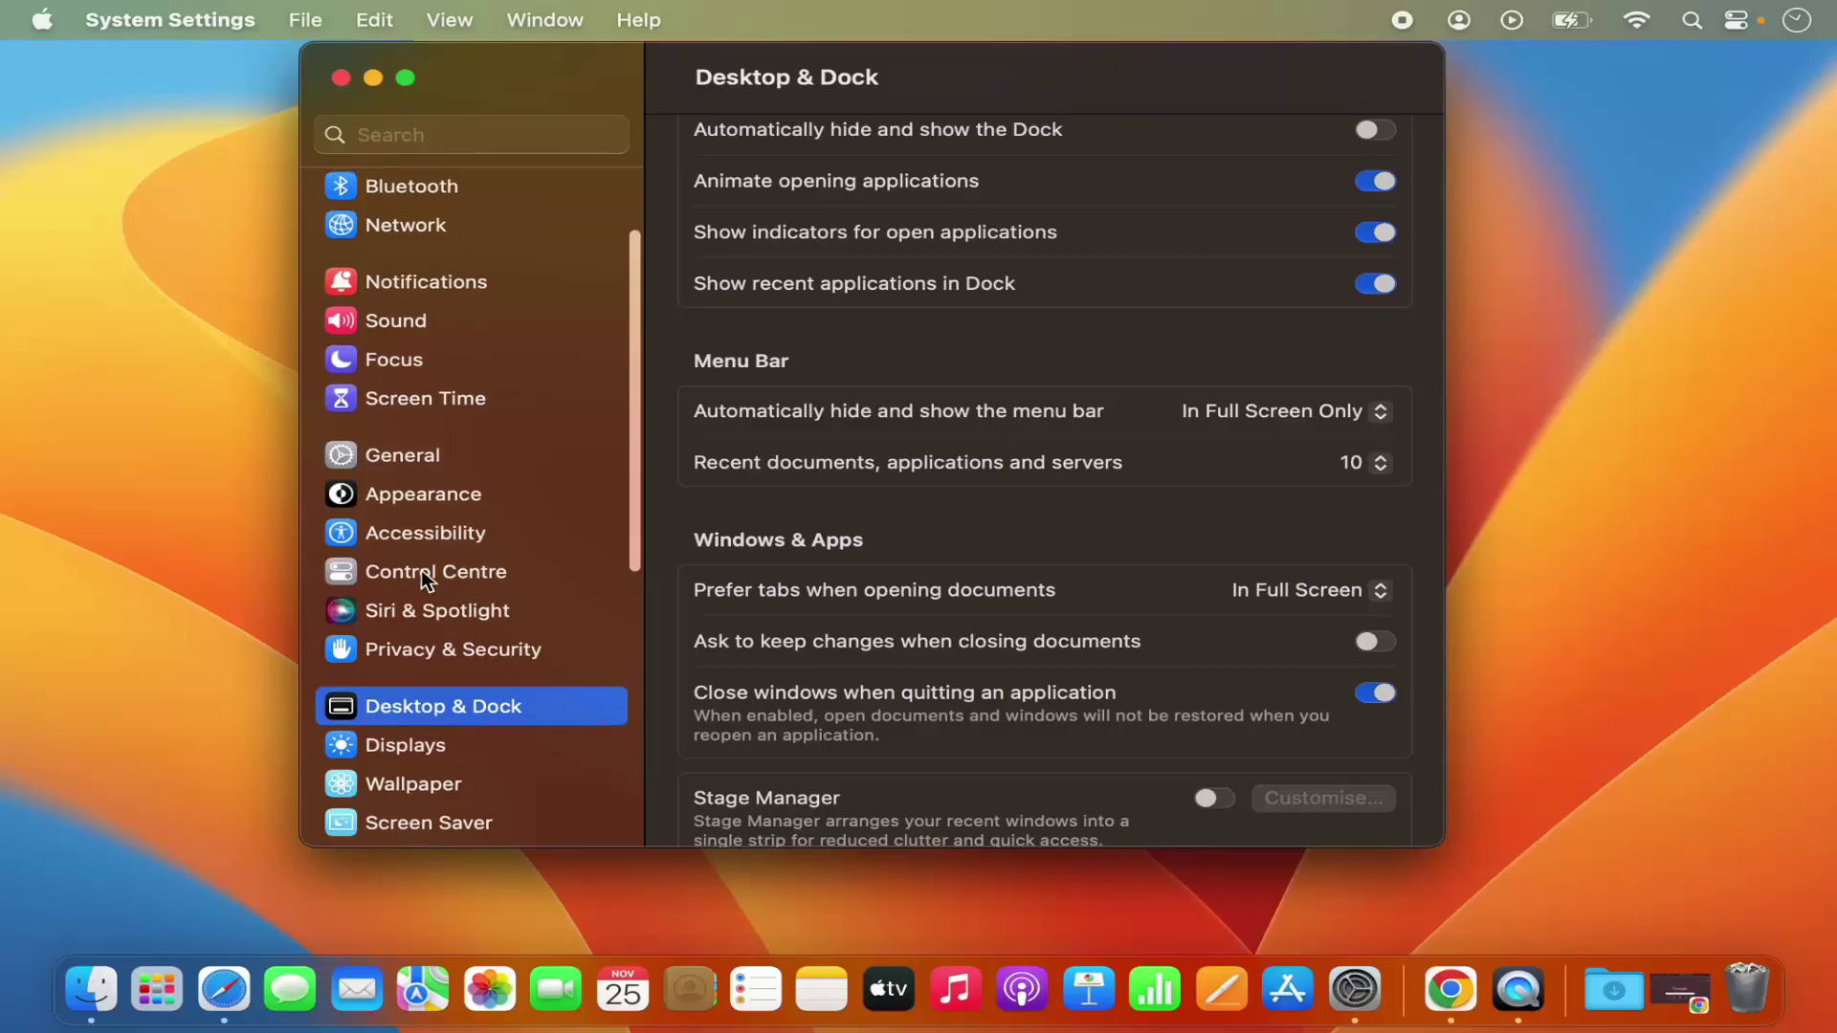
- In Control Centre settings, set Bluetooth to Show in Menu Bar
{"action": "left_click", "coordinate": [438, 569]}
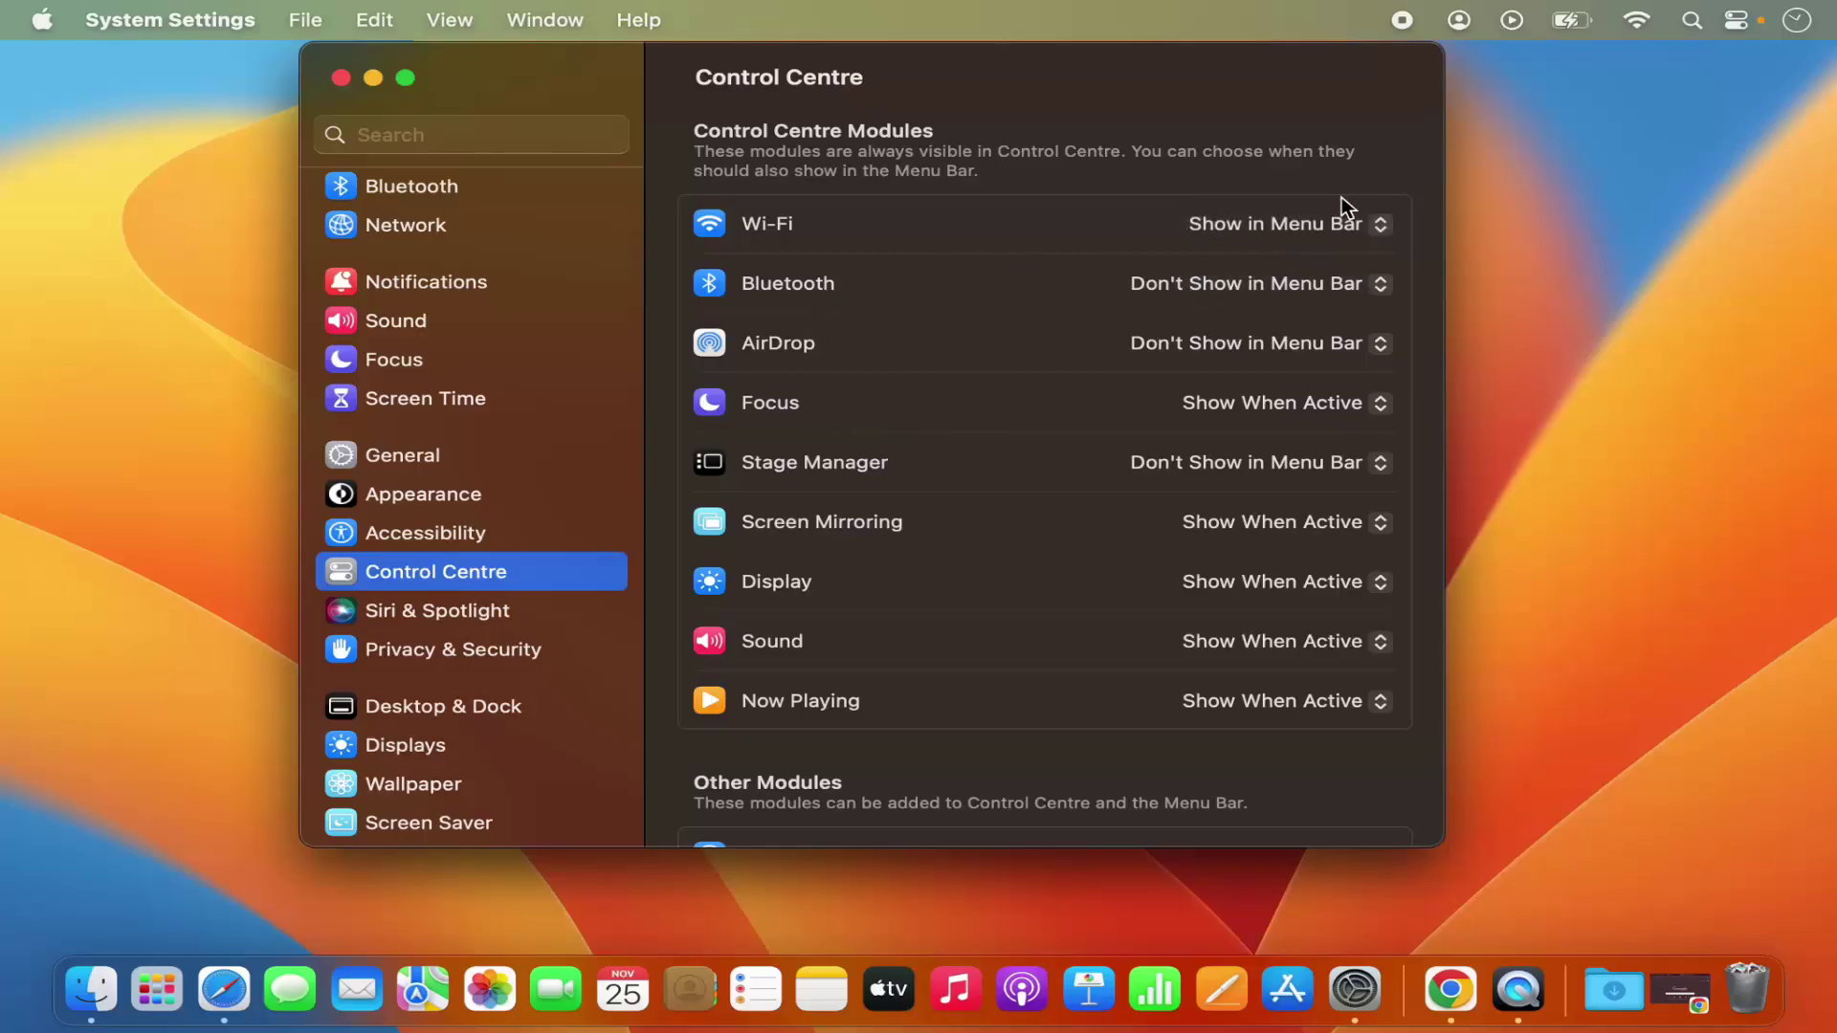
{"action": "left_click", "coordinate": [1278, 285]}
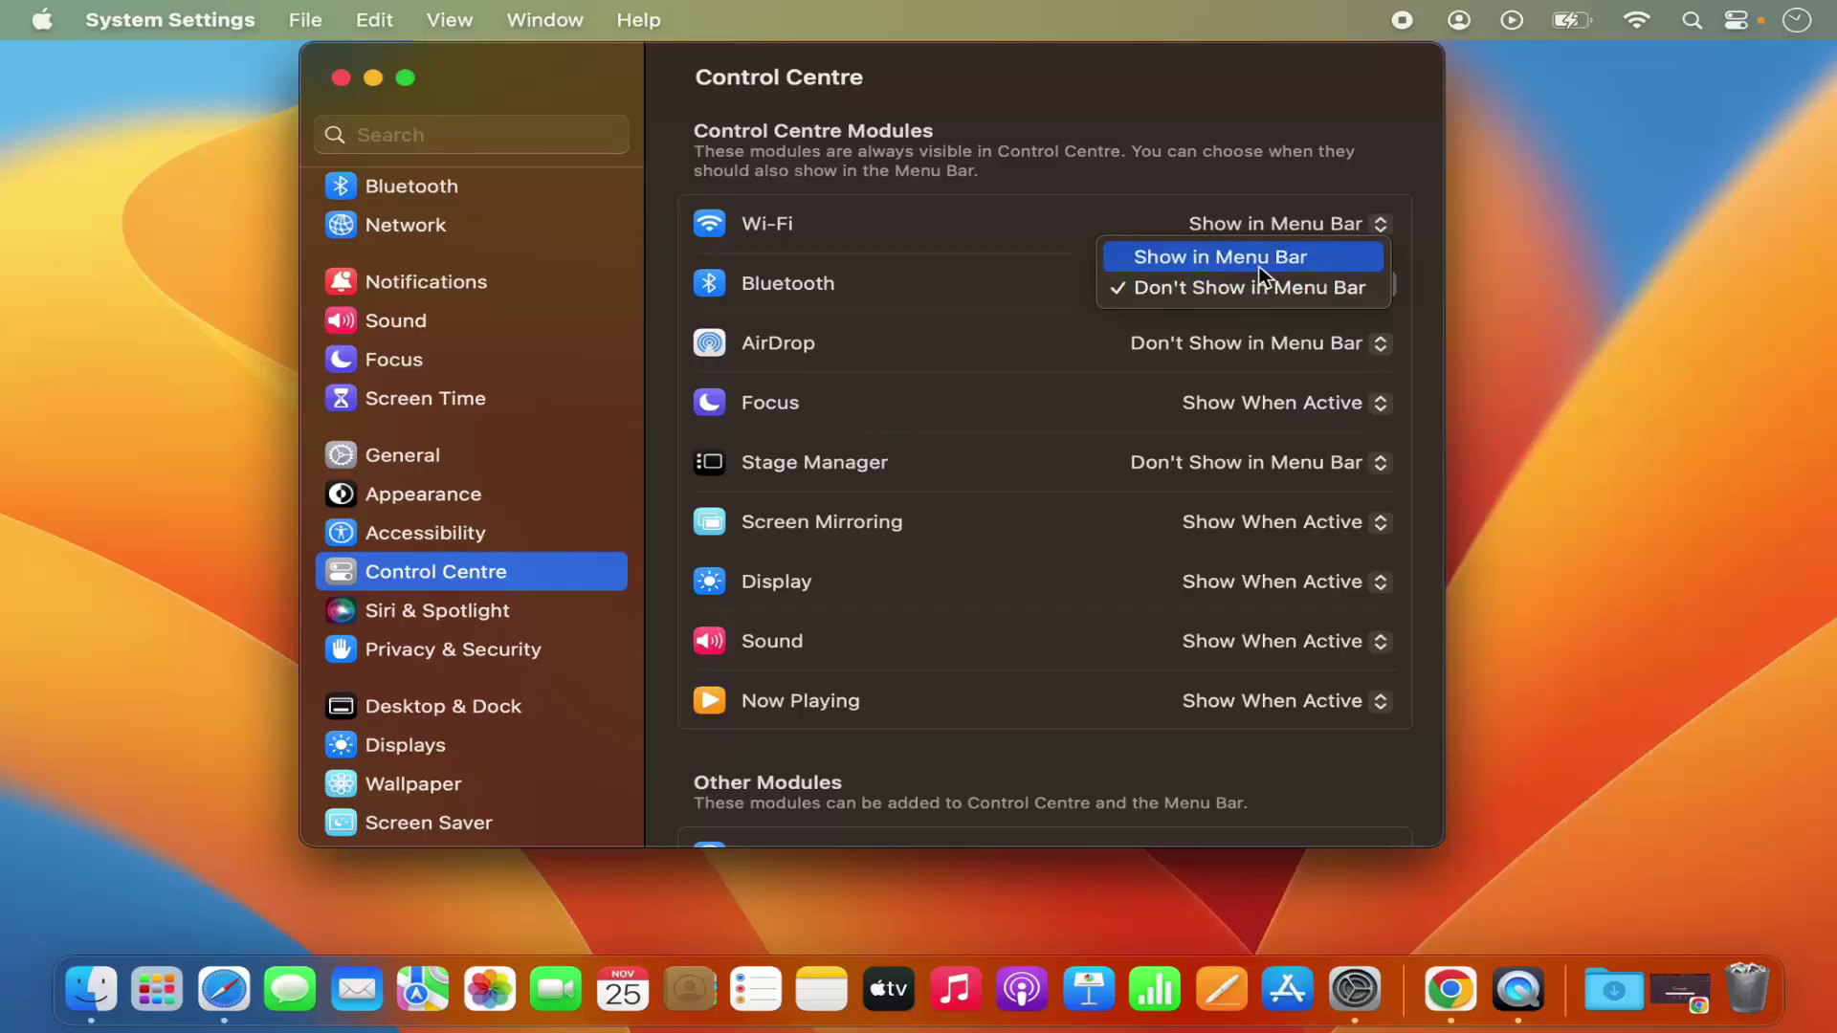
{"action": "left_click", "coordinate": [1257, 262]}
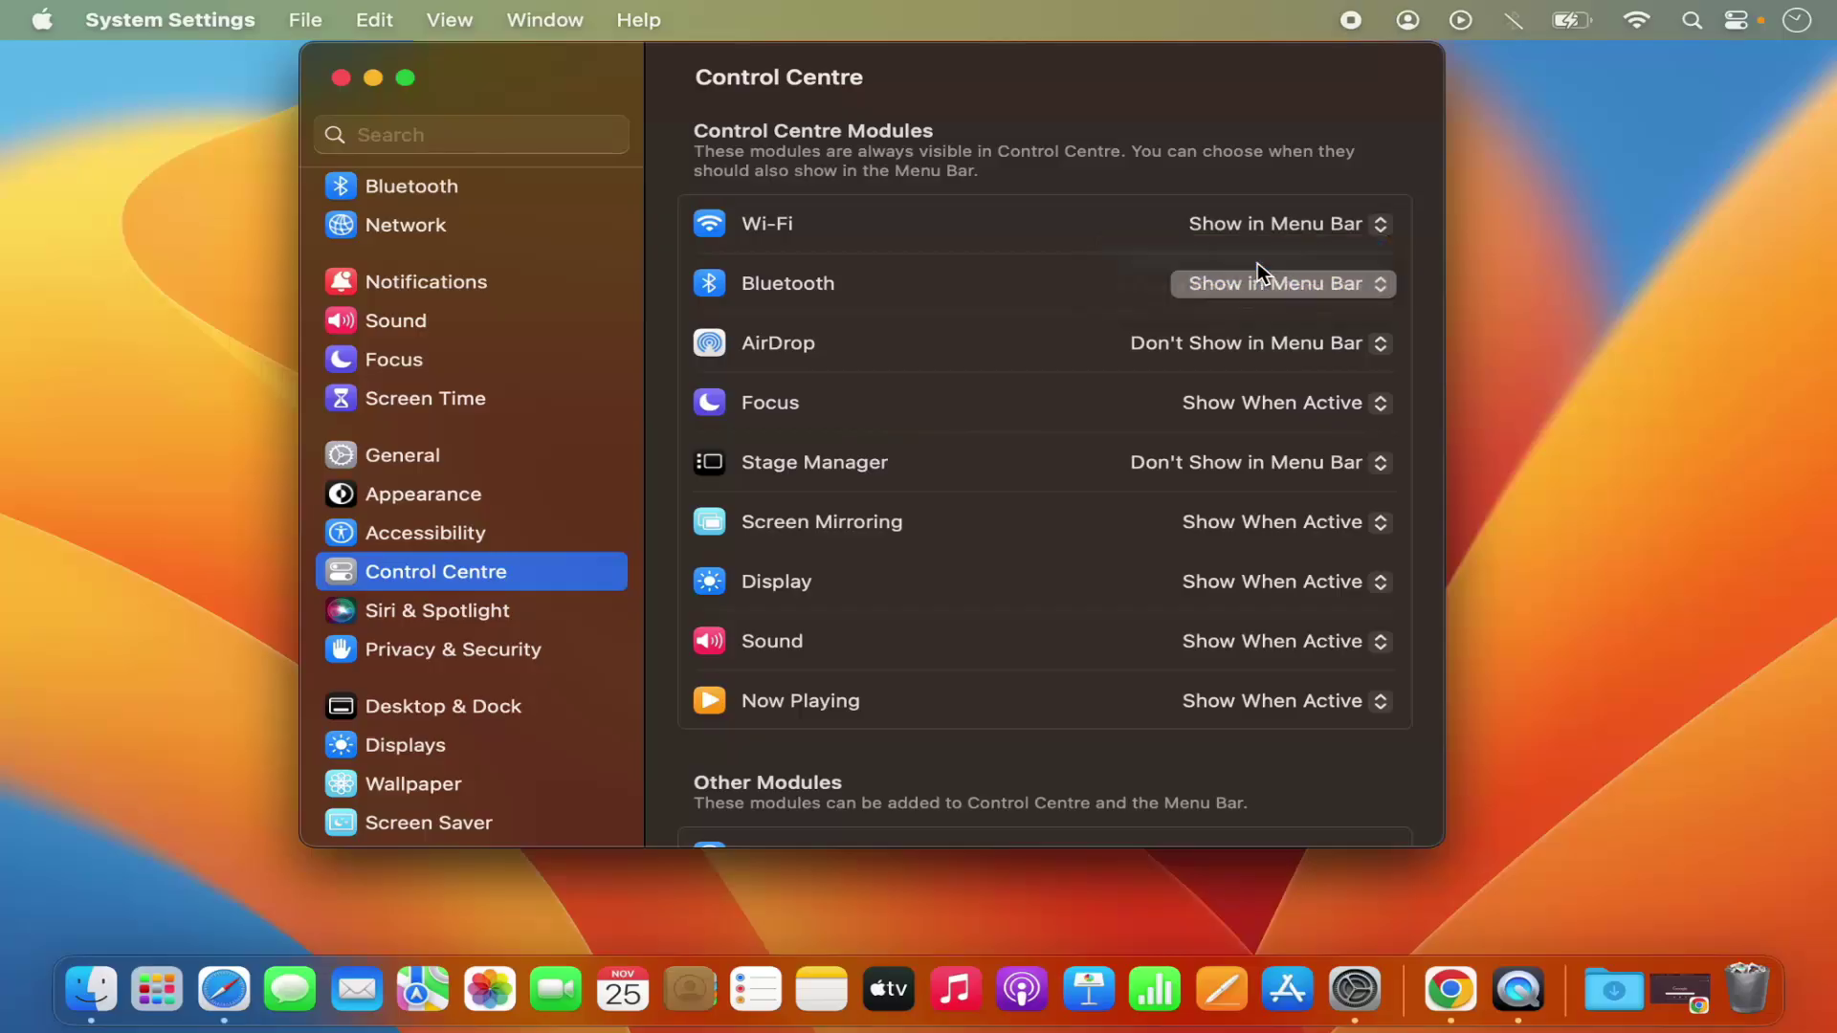
- Toggle Bluetooth power from its menu bar icon, then set Bluetooth to Don't Show in Menu Bar
{"action": "left_click", "coordinate": [1513, 23]}
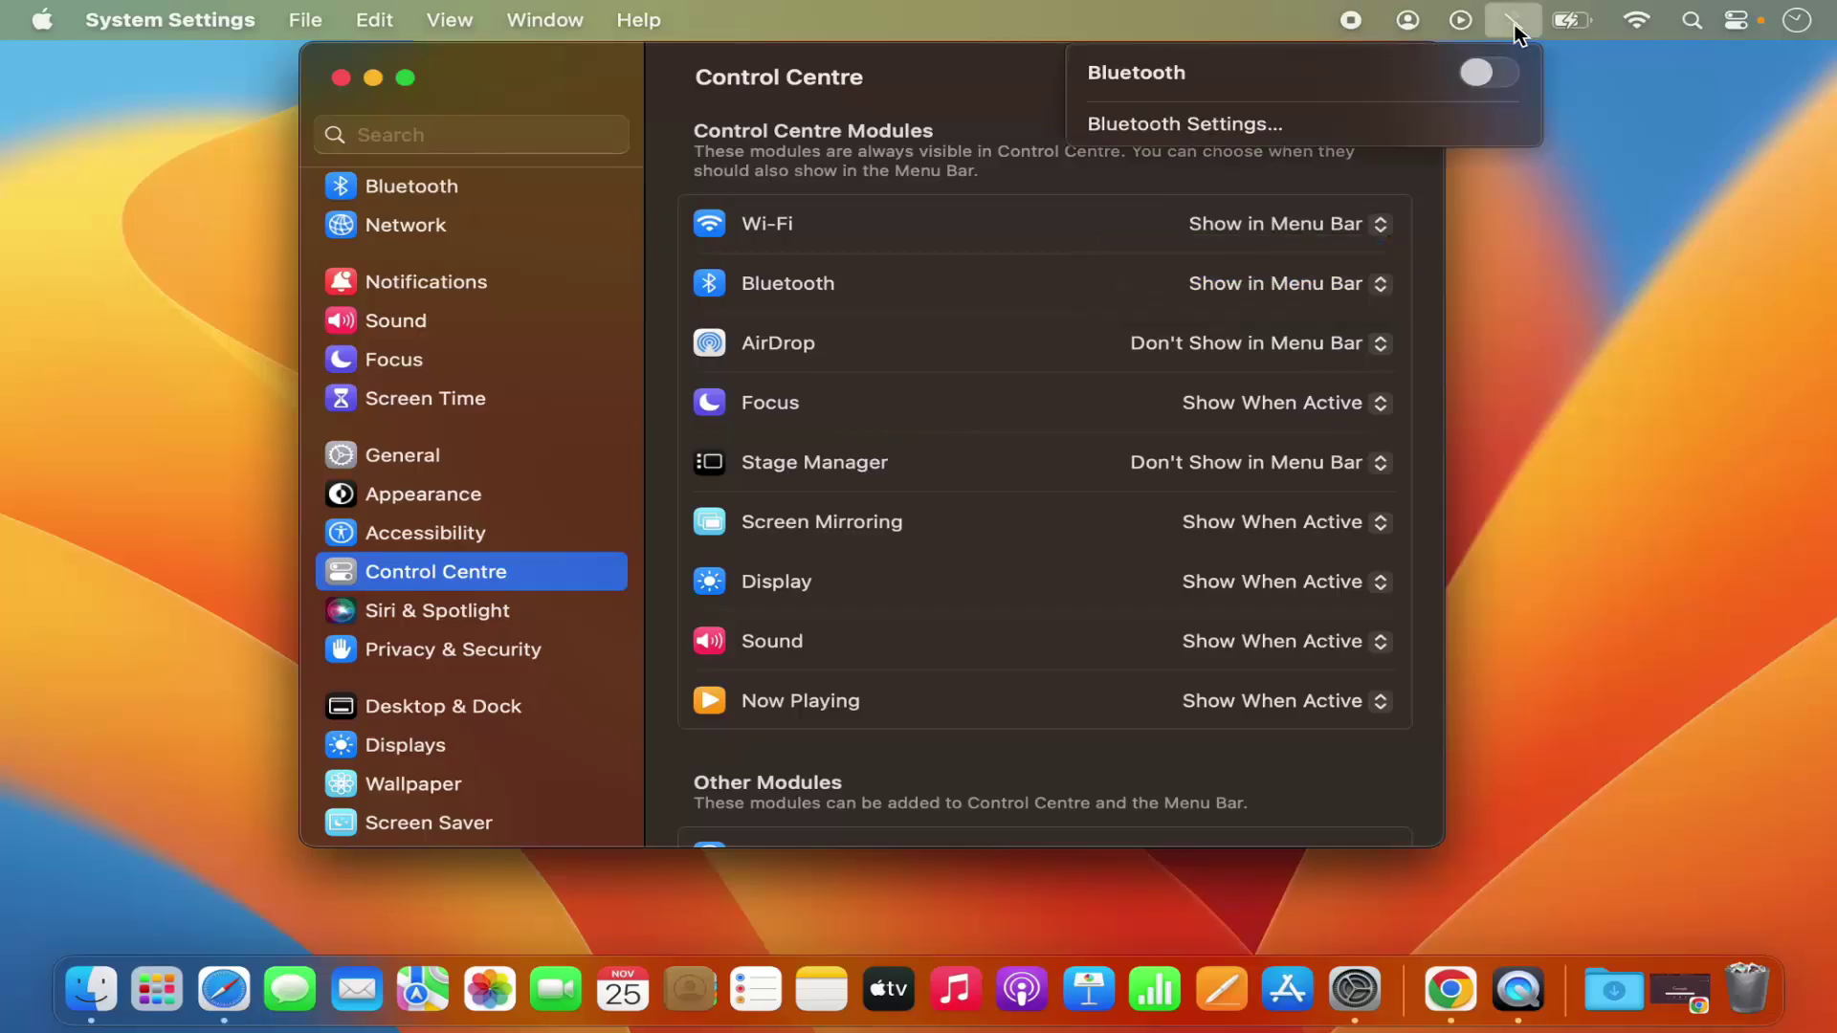
{"action": "left_click", "coordinate": [1508, 82]}
{"action": "left_click", "coordinate": [1502, 79]}
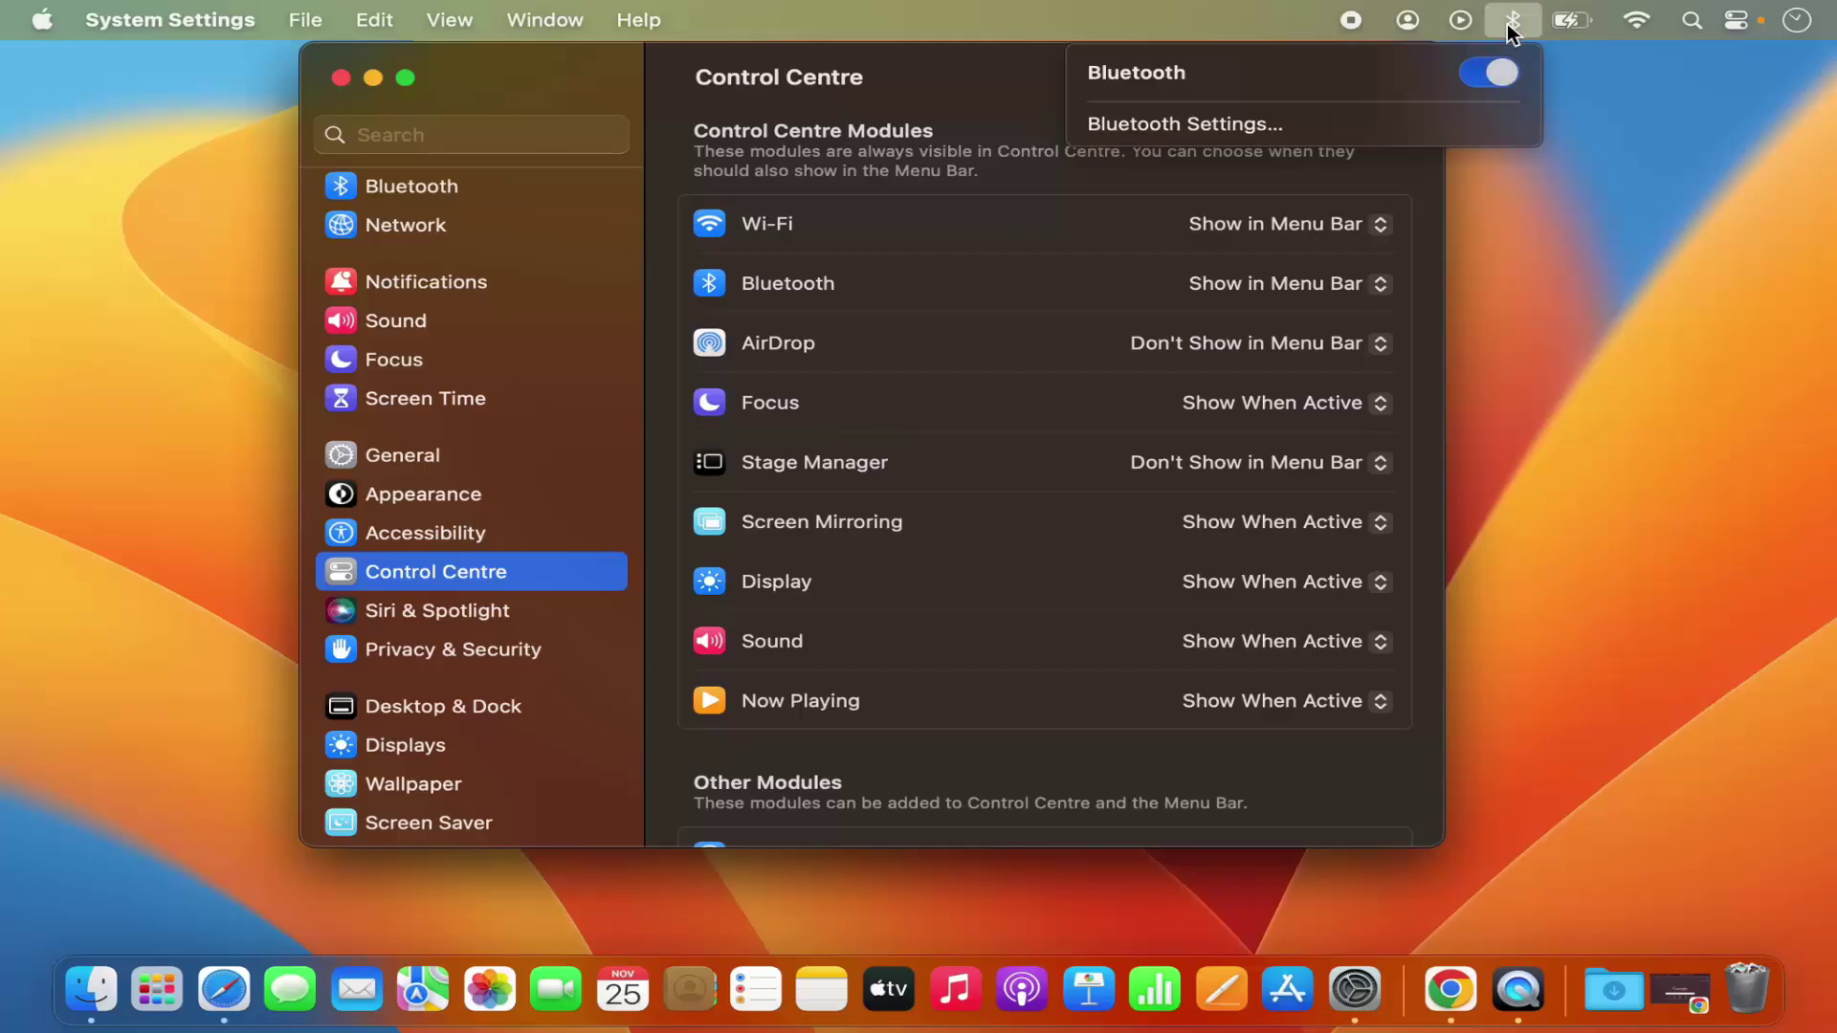
{"action": "left_click", "coordinate": [1479, 75]}
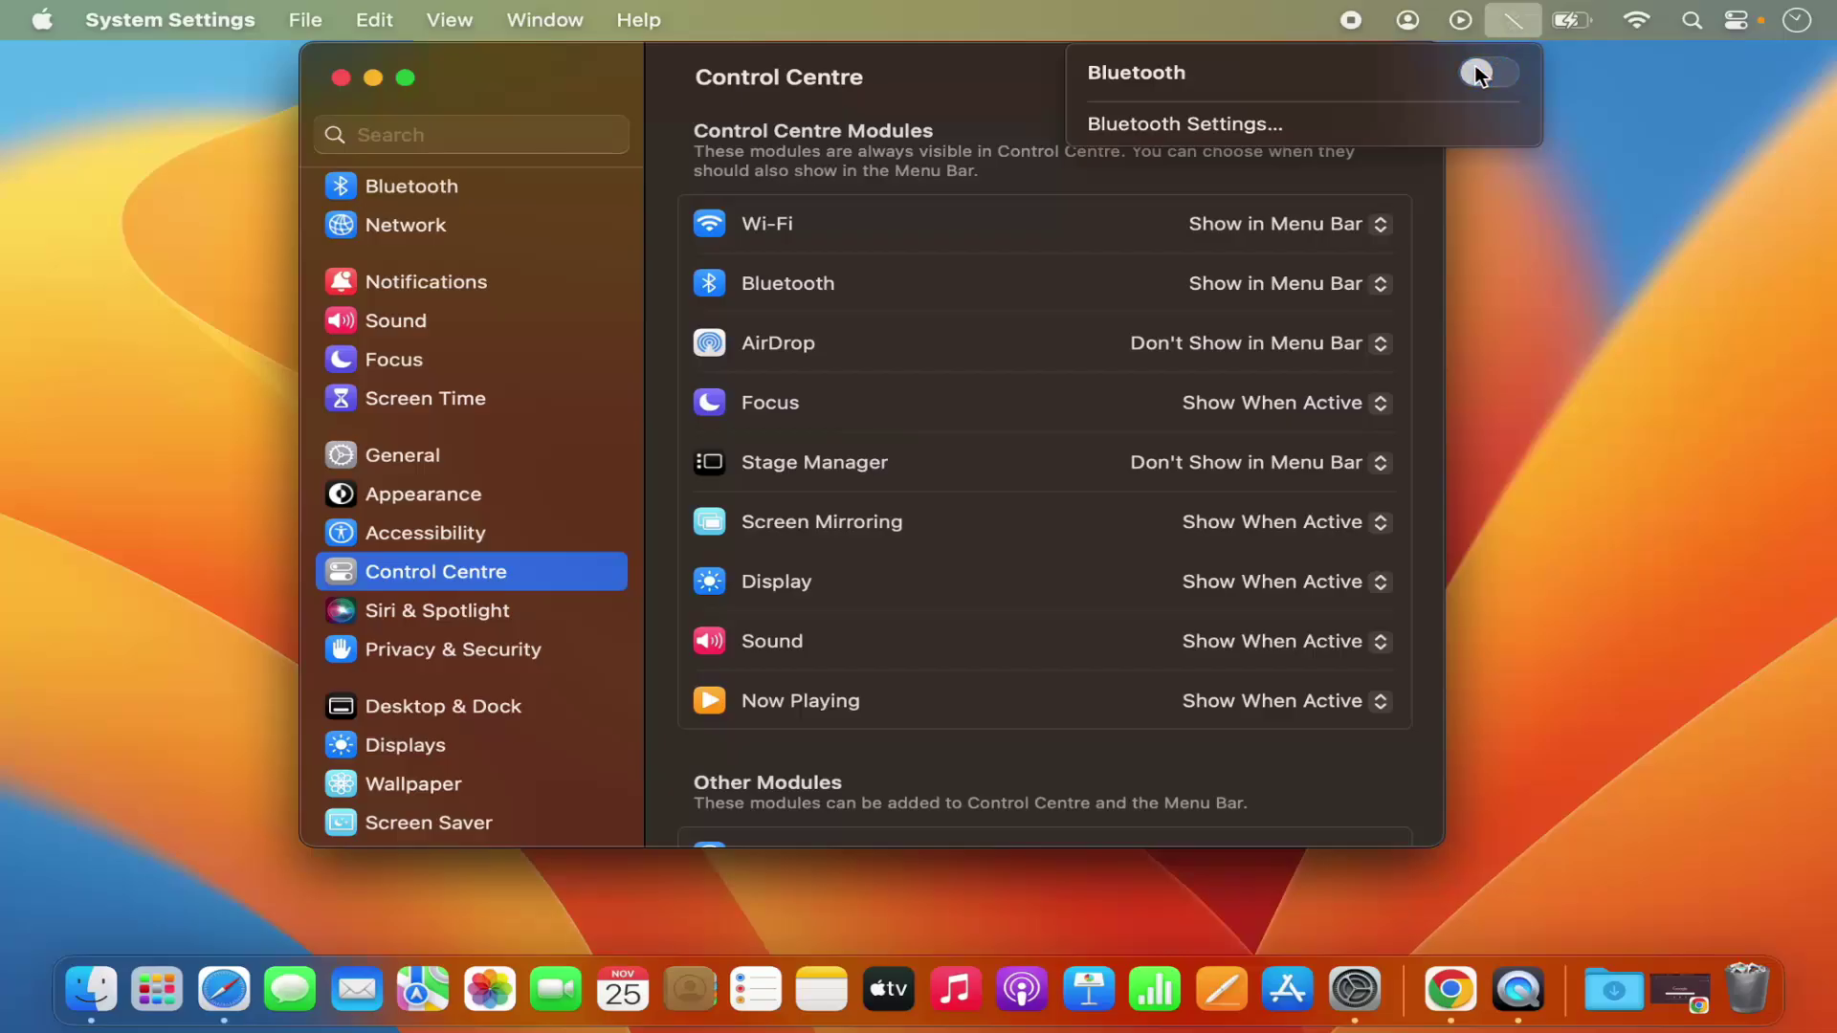
{"action": "left_click", "coordinate": [1315, 285]}
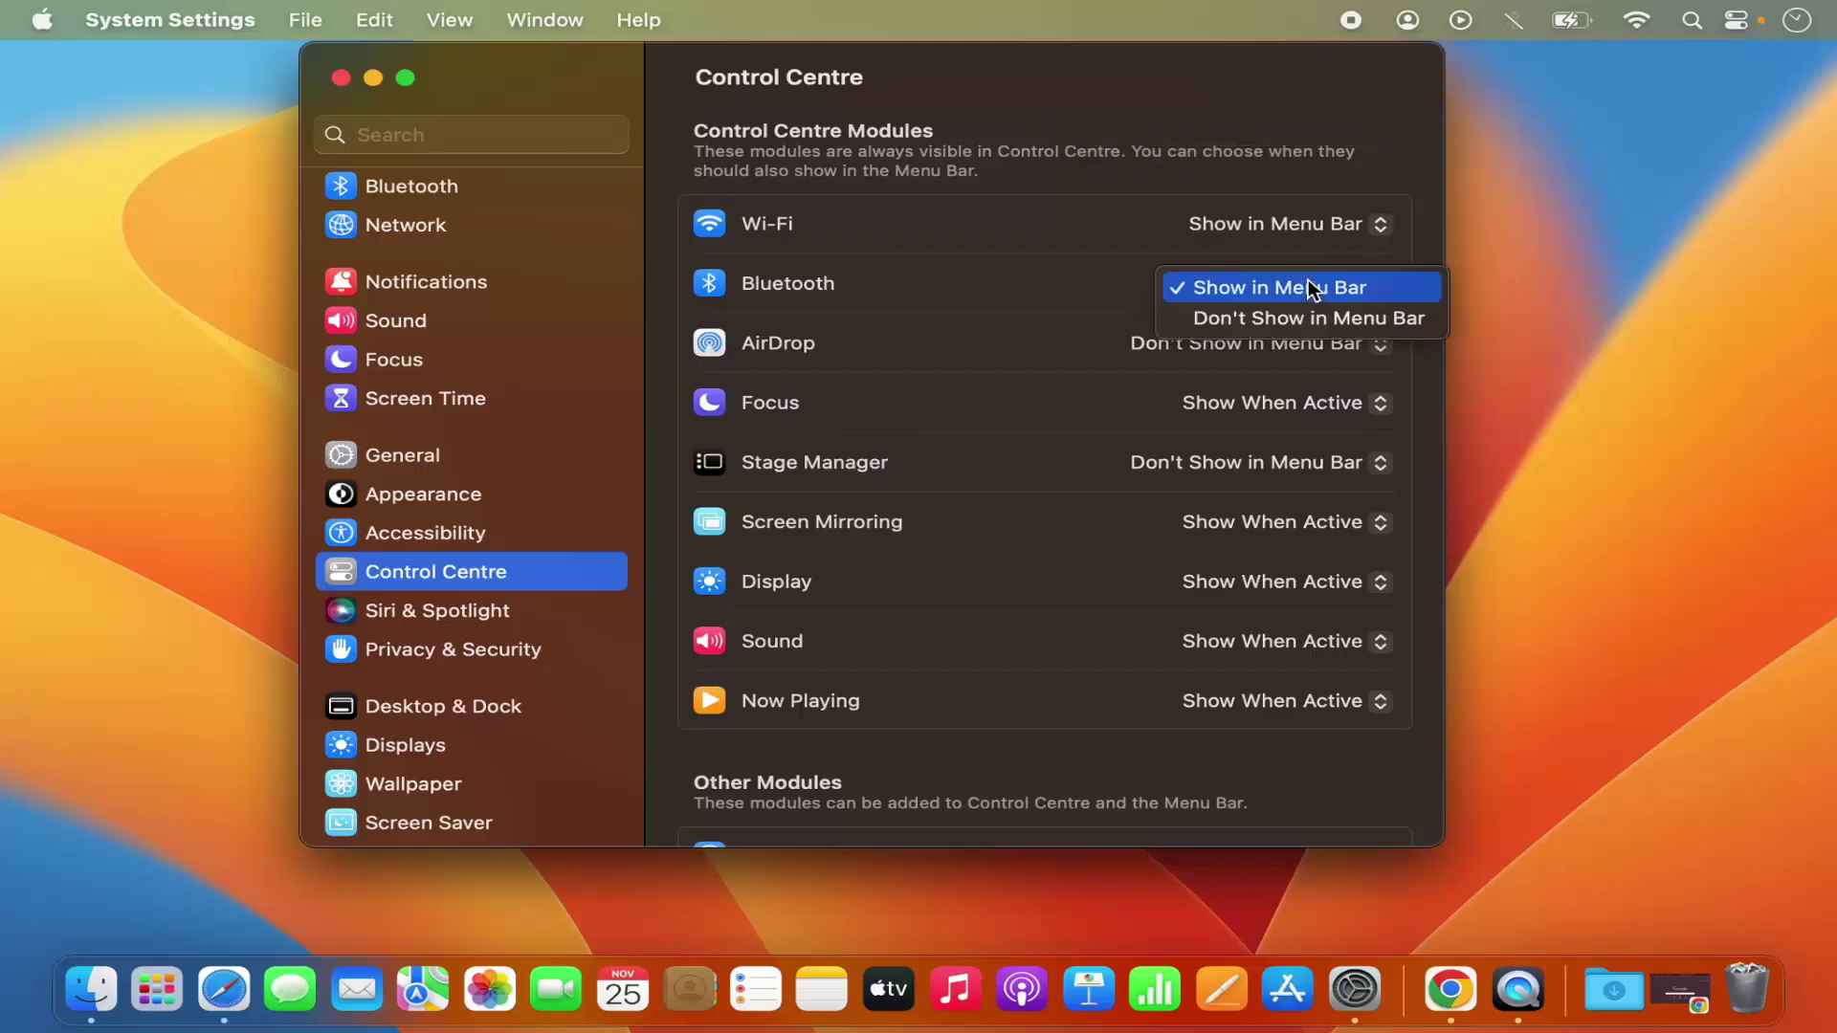
{"action": "left_click", "coordinate": [1280, 322]}
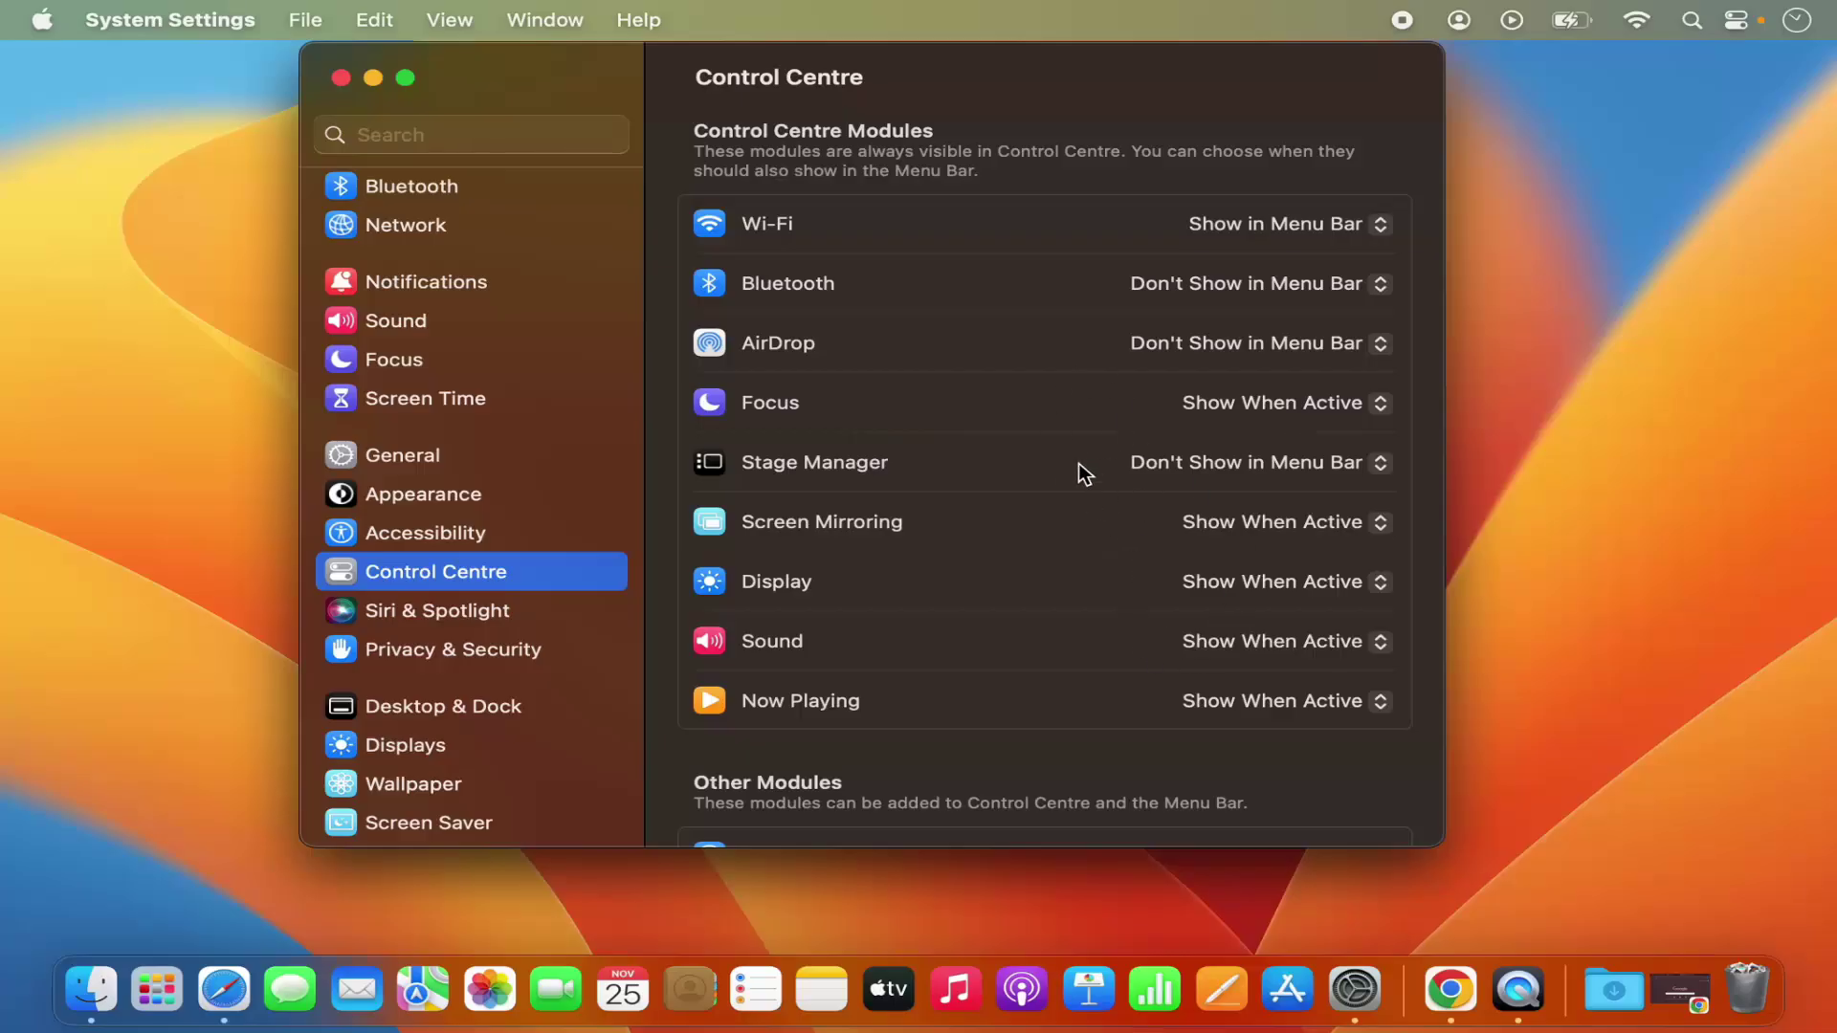
- Make Finder the active app by selecting the desktop
{"action": "left_click", "coordinate": [1551, 502]}
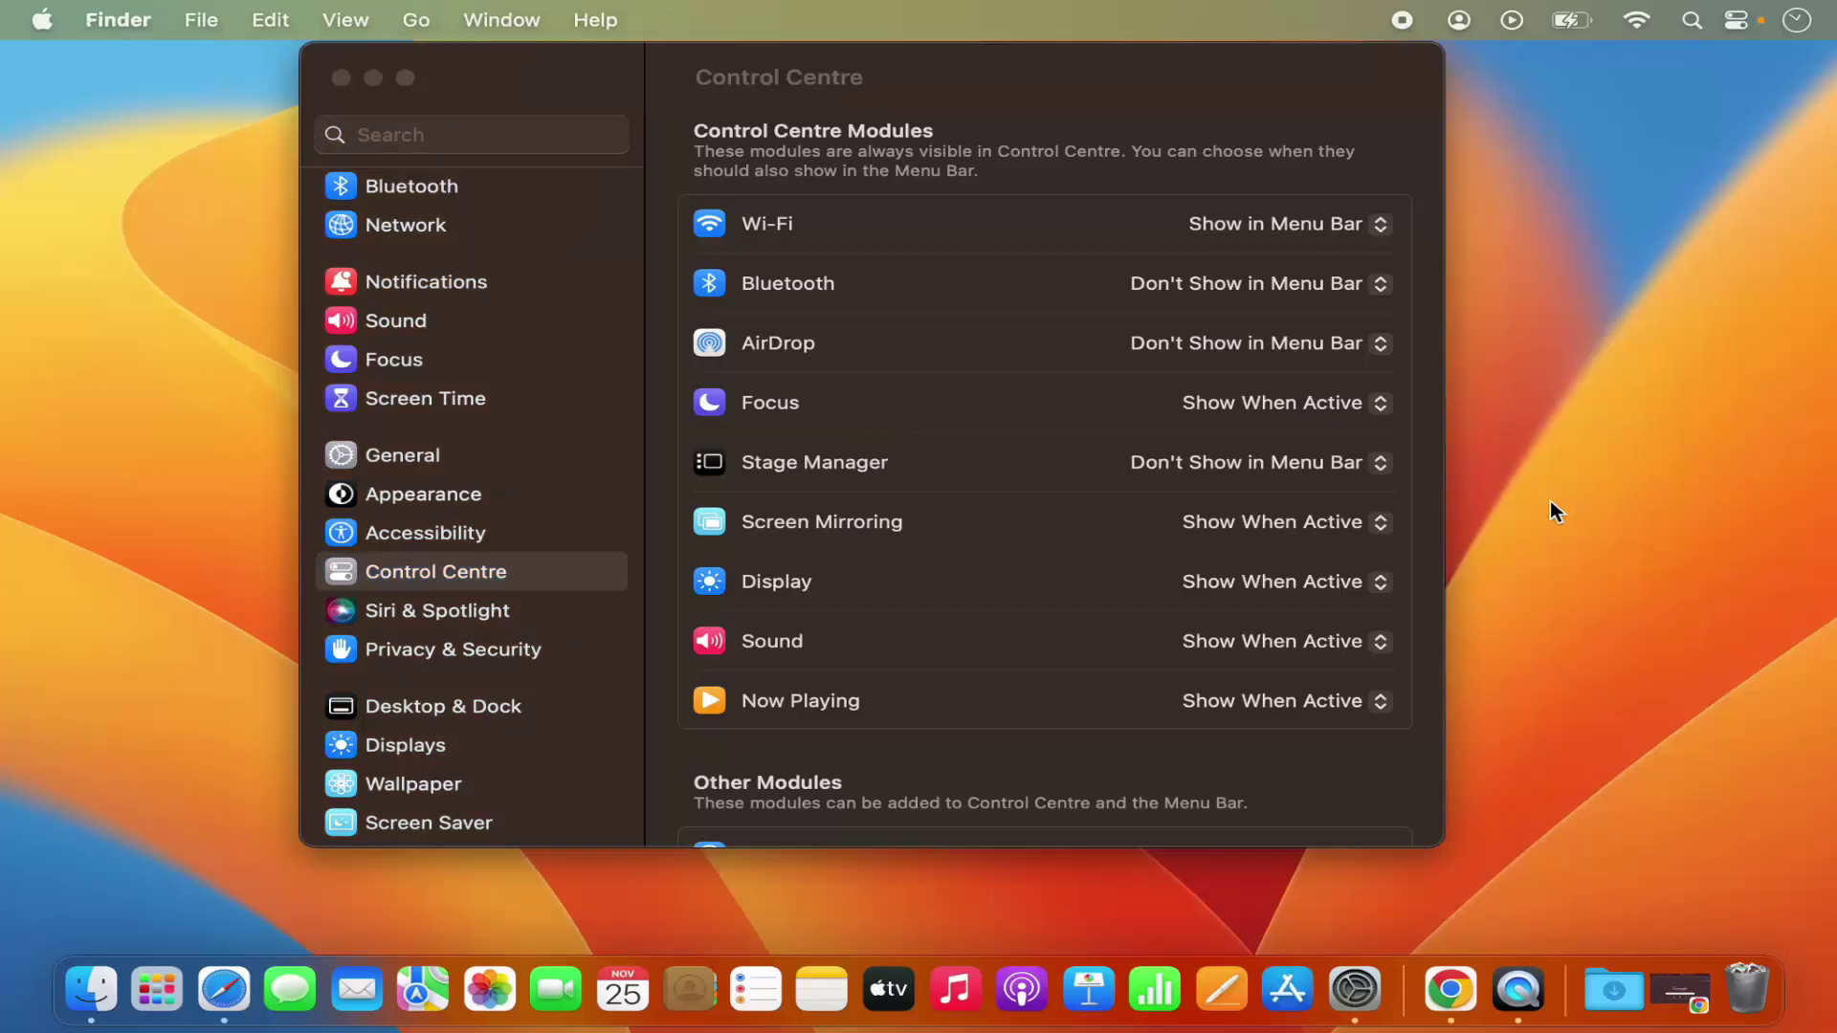